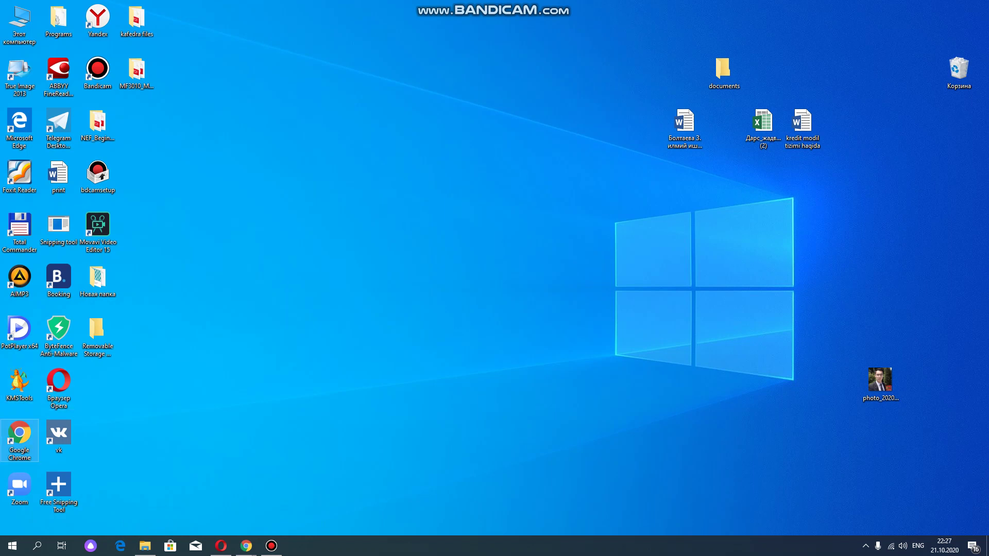
Open canva.com in Chrome and dismiss the Google sign-in suggestion
double_click(19, 436)
click(650, 87)
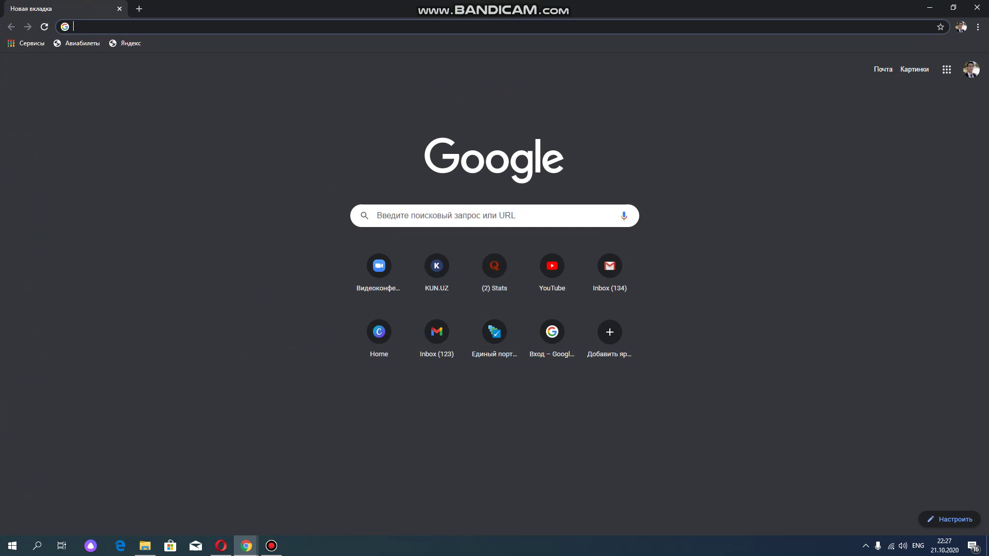
text(canva)
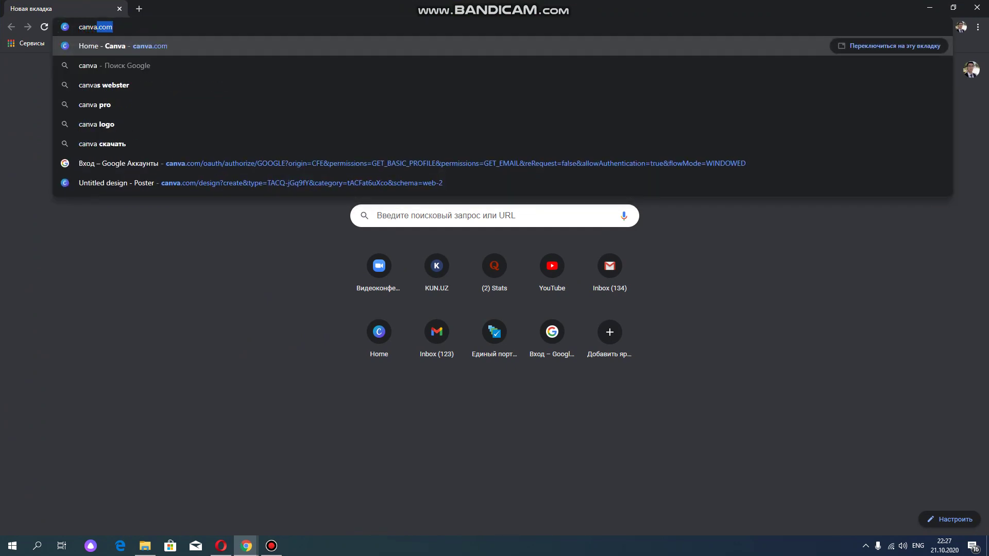
text(.com)
key(Return)
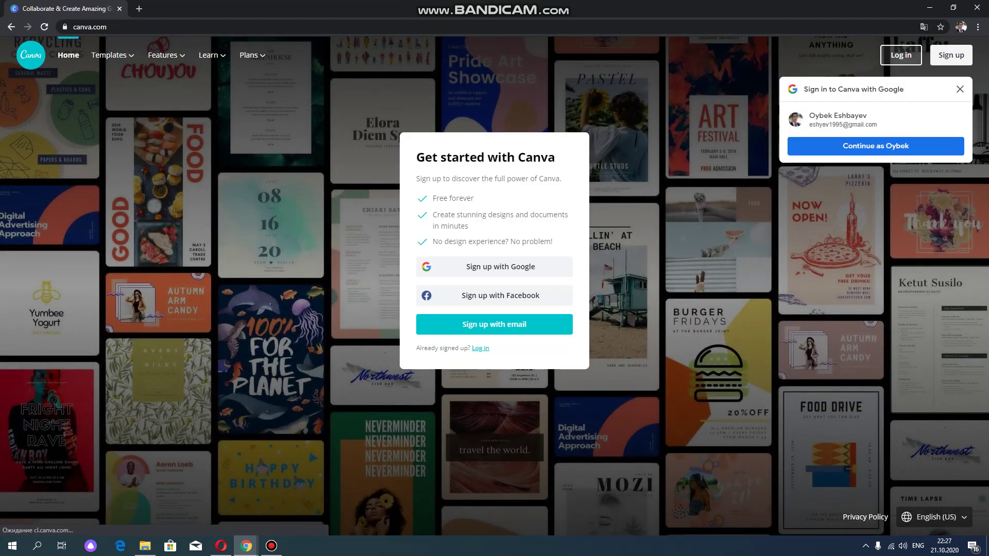
click(960, 89)
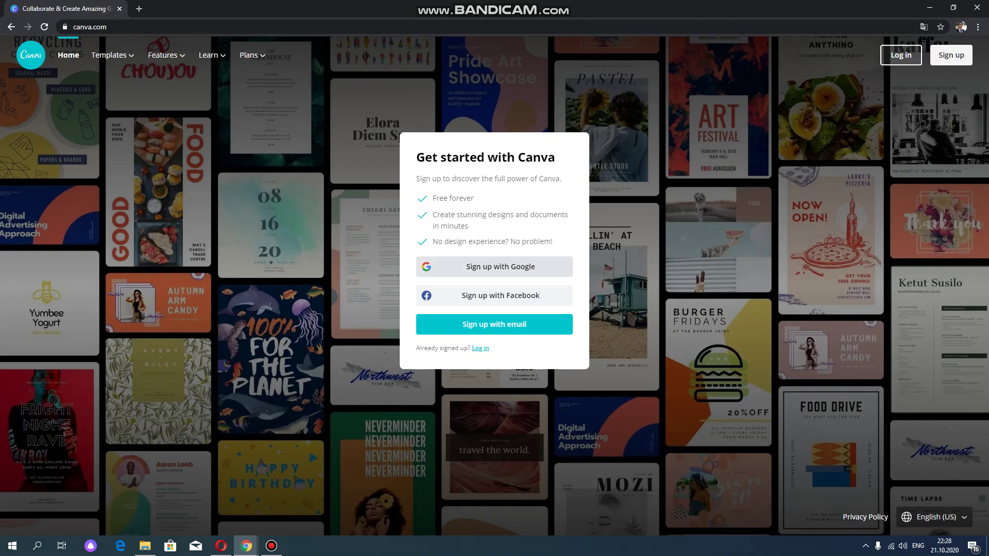
Sign up to Canva with Google, choosing your account in the enlarged account chooser
click(494, 266)
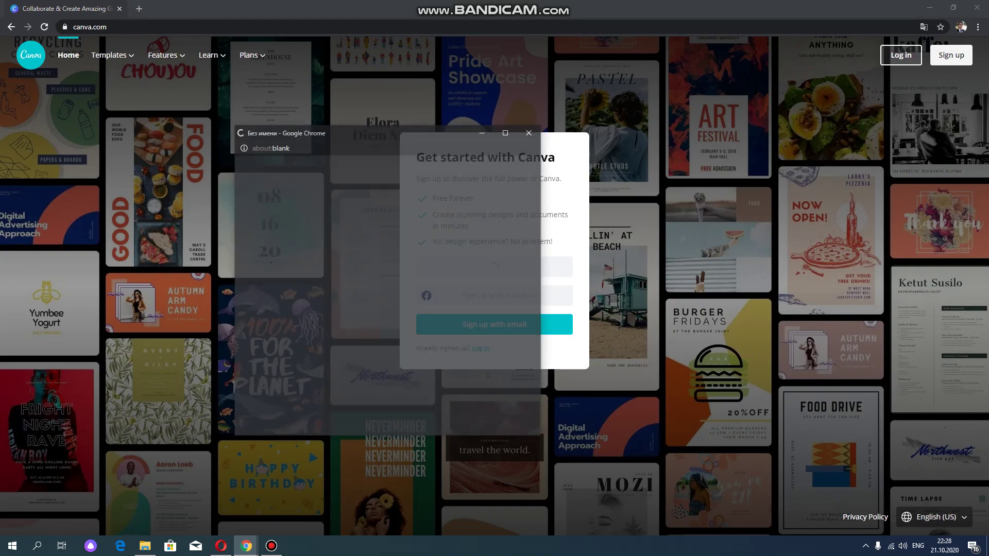
click(506, 131)
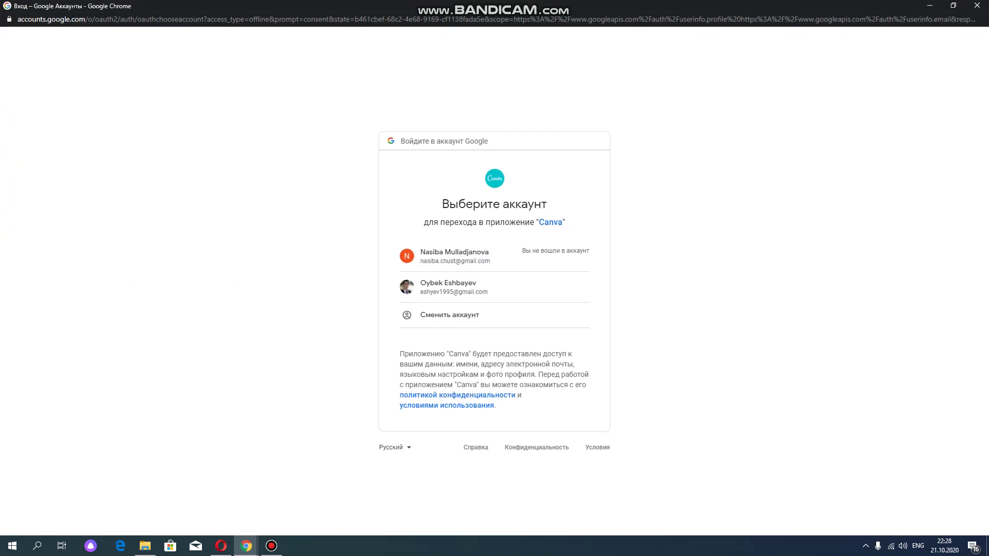
click(448, 287)
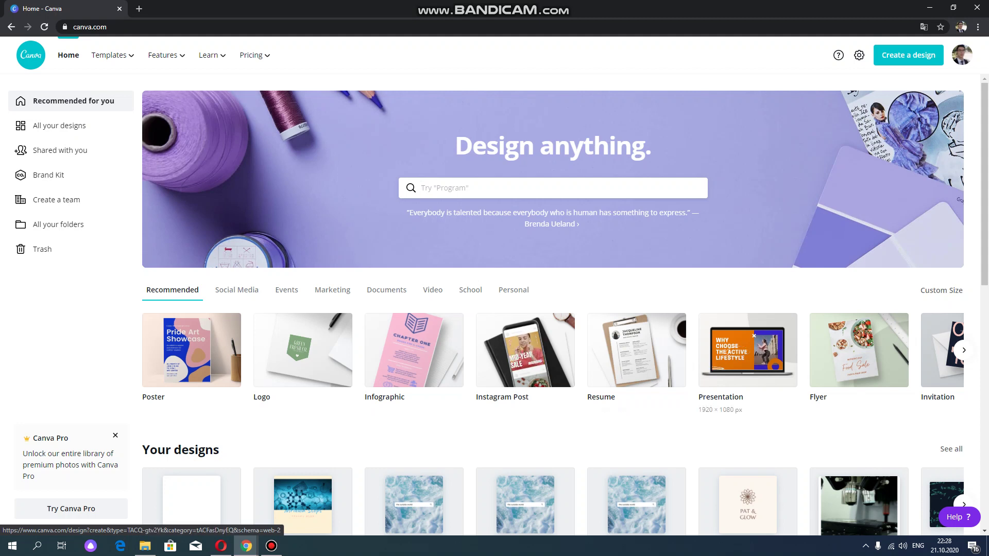
Open an Untitled Instagram Post design and delete its E=mc² image
scroll(303, 350, down, 3)
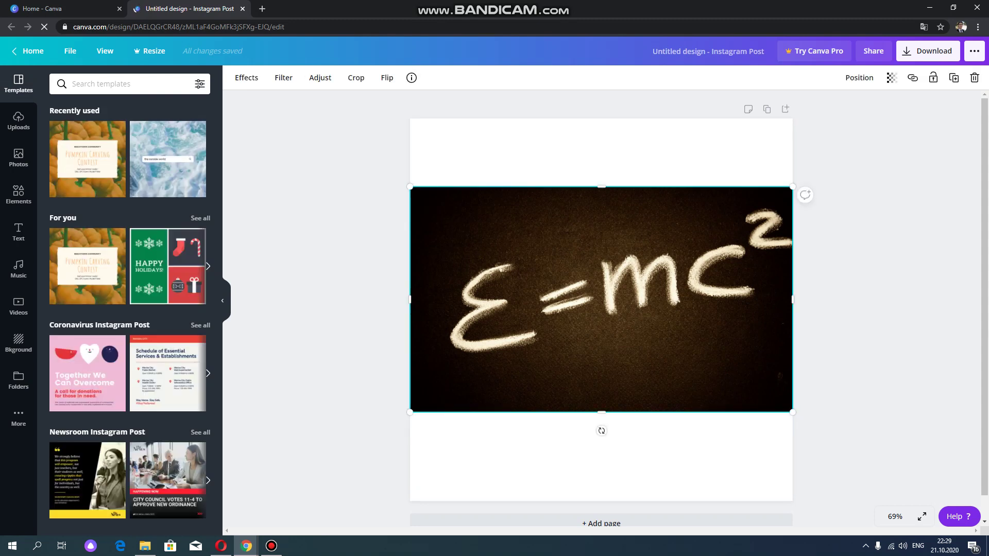
key(Delete)
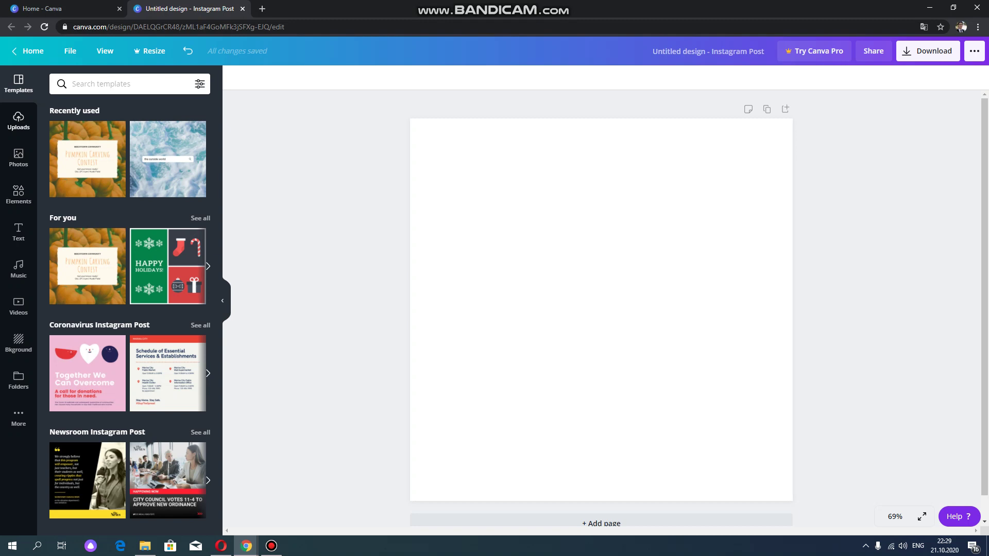
Upload the portrait photo from the desktop into Canva's Uploads
click(19, 121)
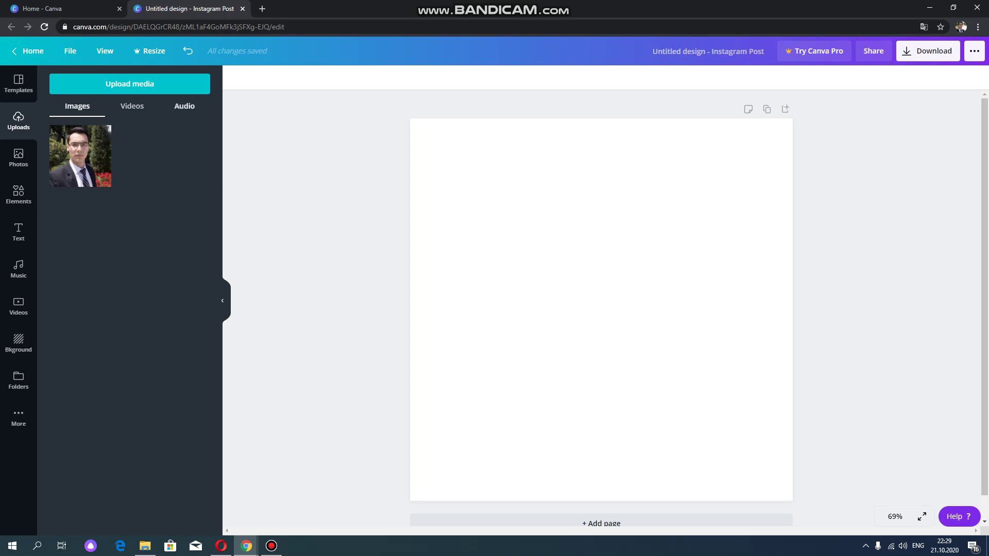
click(129, 83)
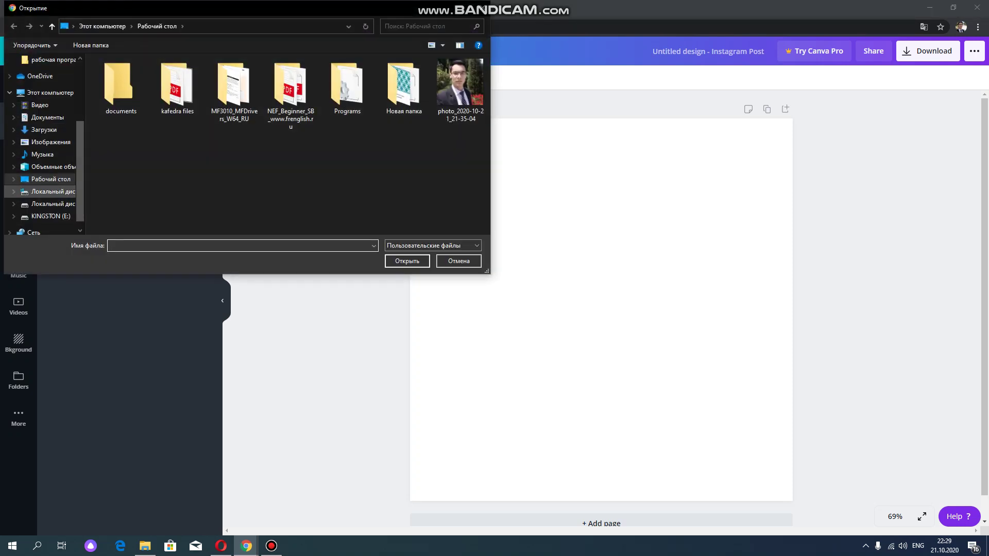
scroll(46, 154, down, 1)
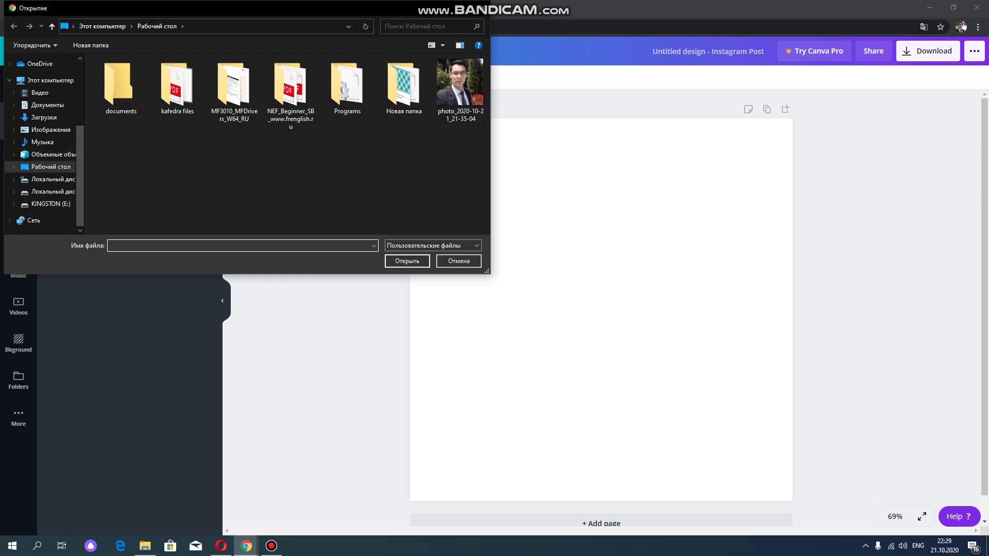
click(460, 87)
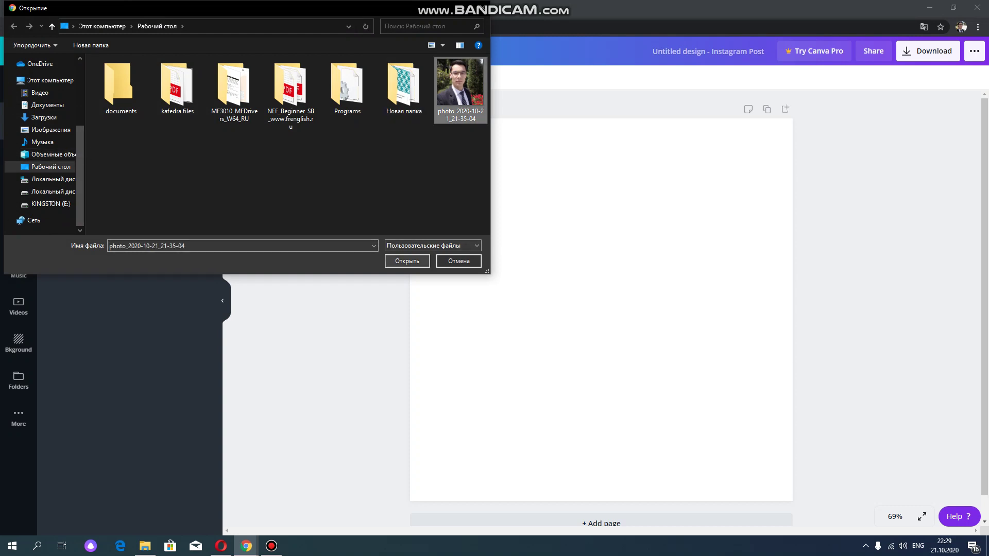
click(407, 261)
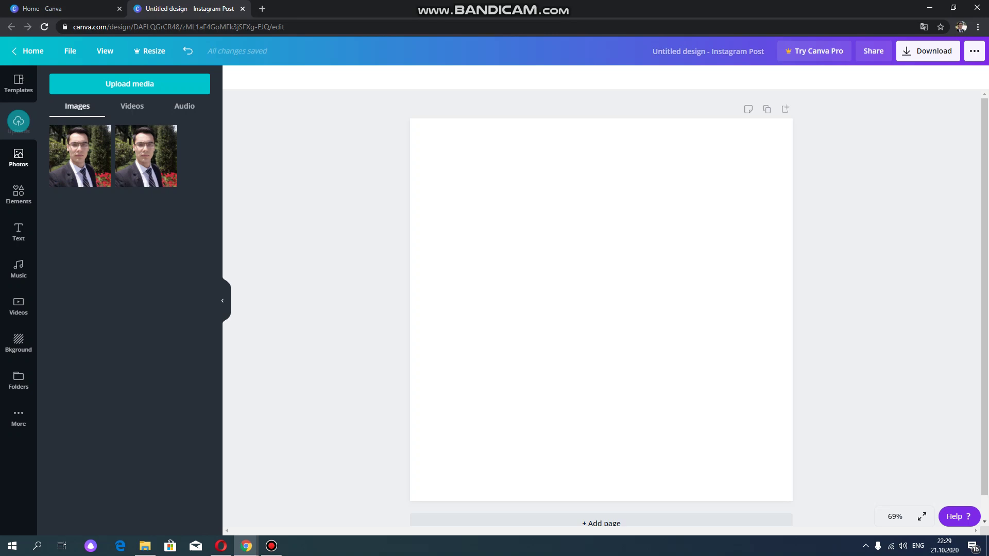
Check the uploaded Videos and Audio, then switch to the stock Photos library
click(132, 106)
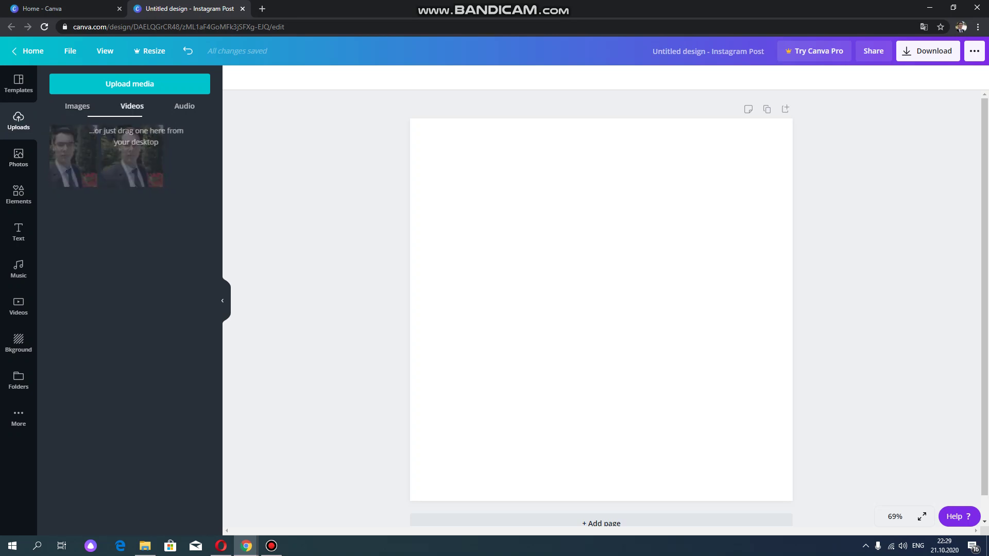
click(184, 106)
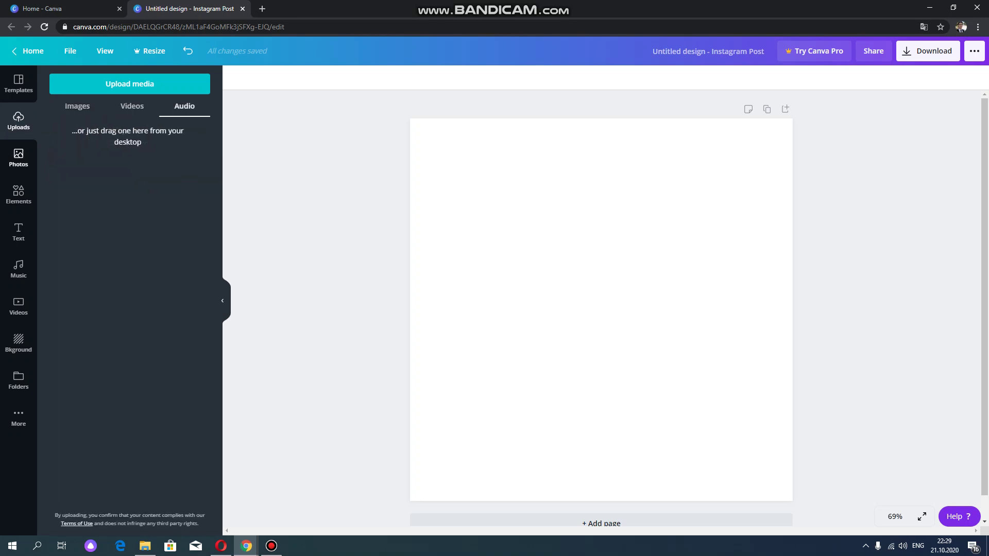
click(18, 157)
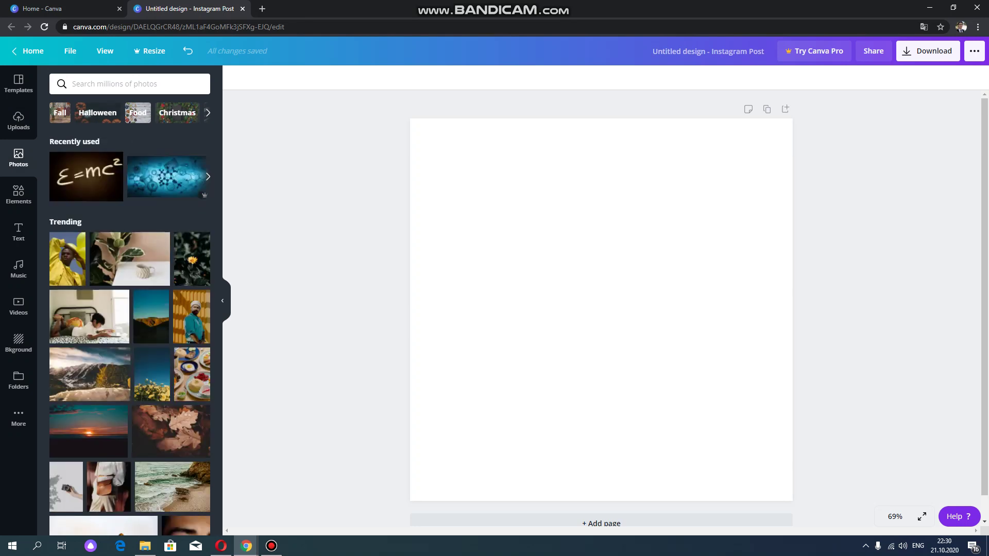
Search stock photos for 'science' and place the star-trails photo on the page
click(72, 84)
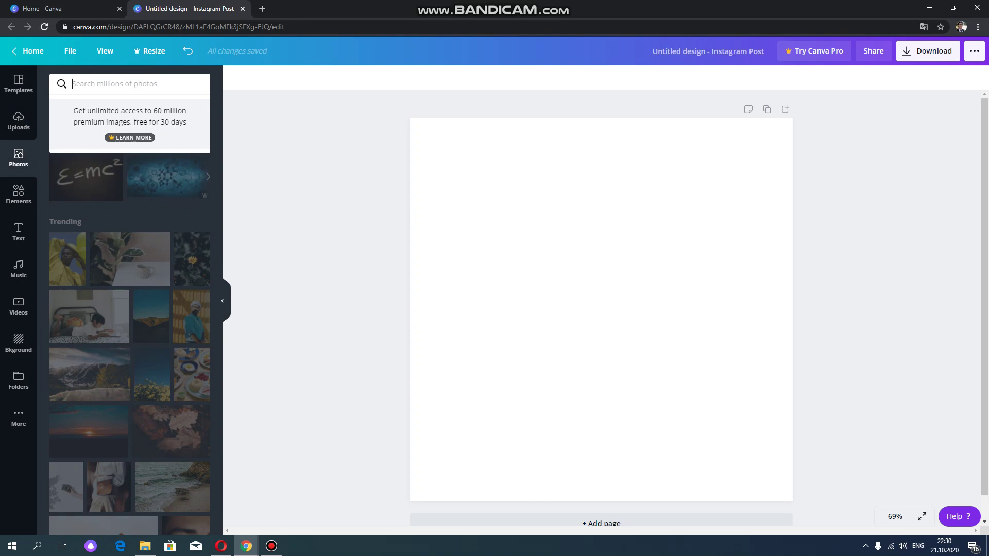
text(scien)
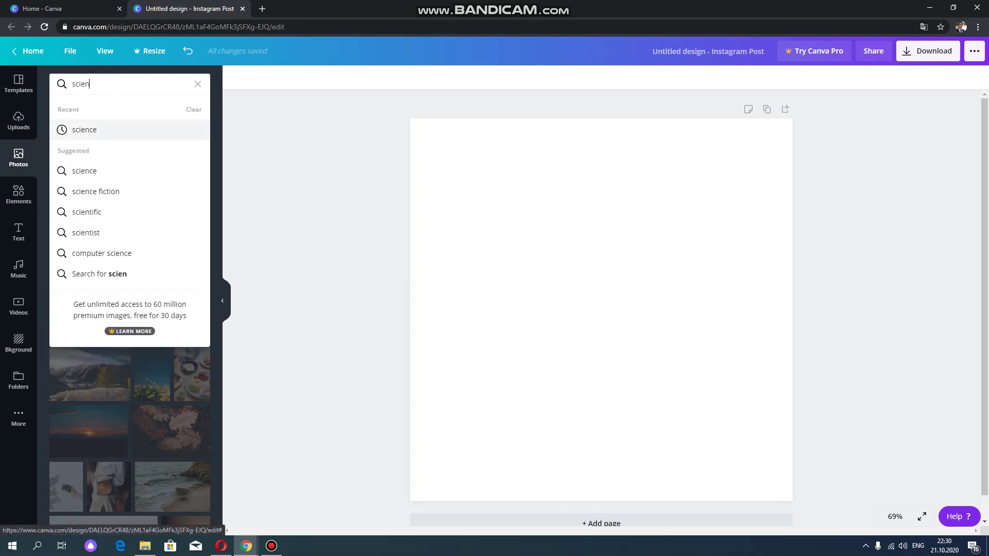
text(ce)
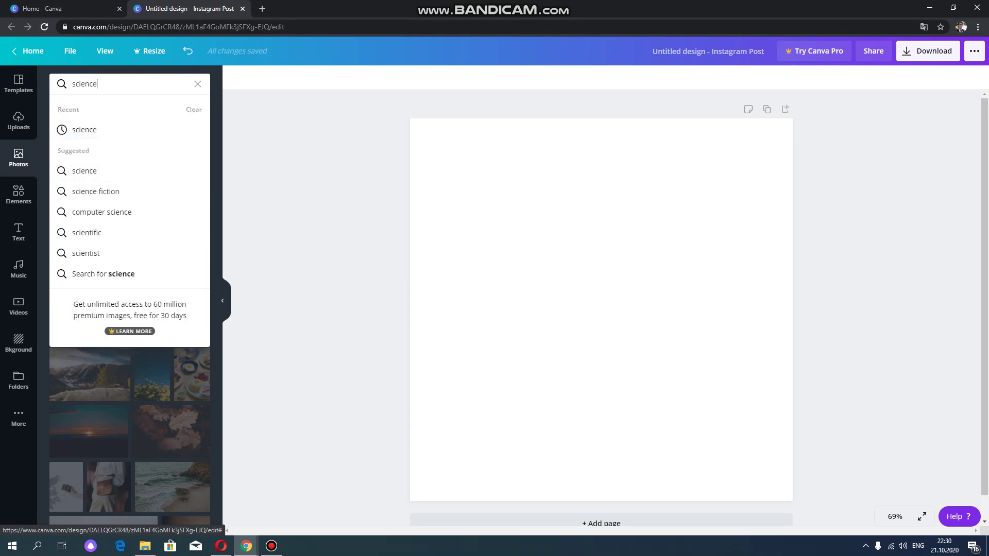
key(Return)
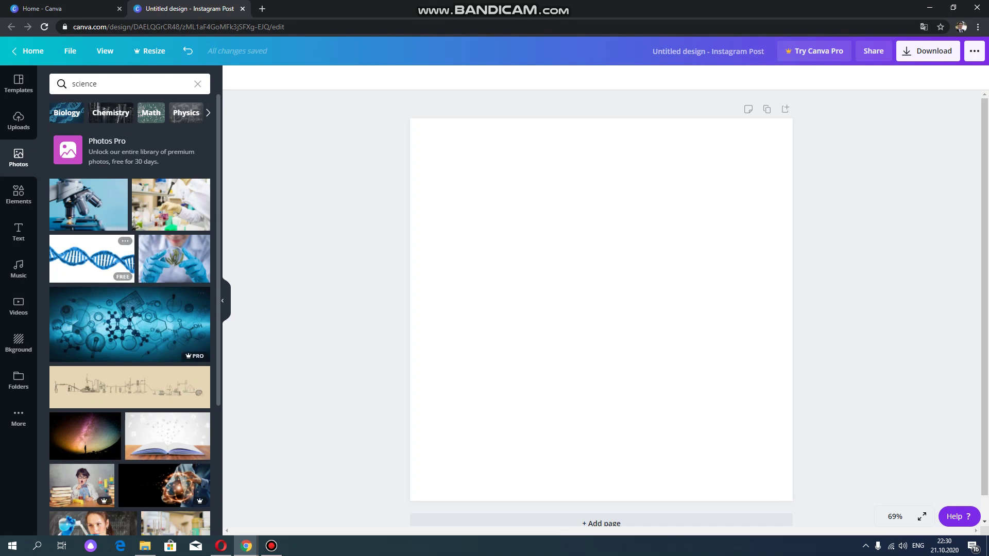
scroll(93, 330, down, 4)
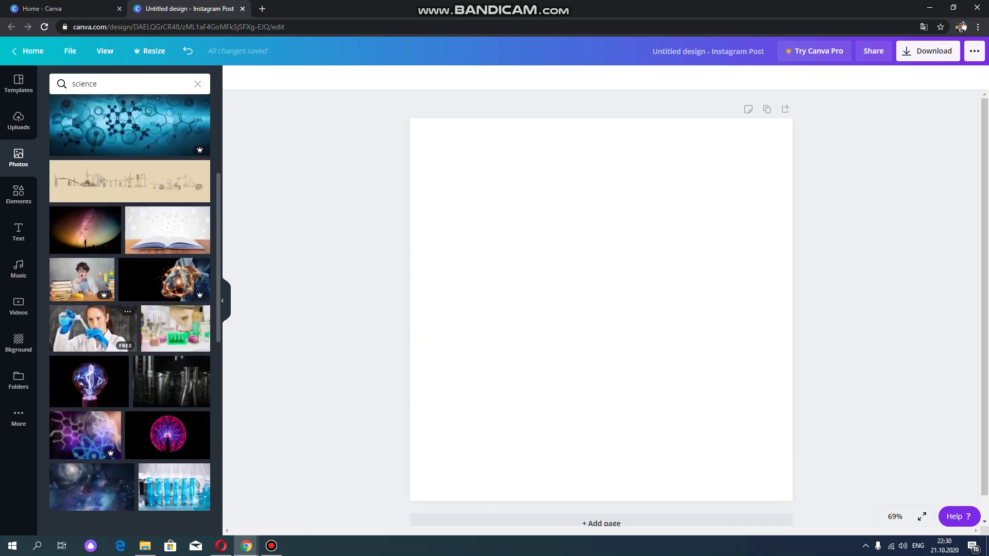
scroll(93, 329, down, 8)
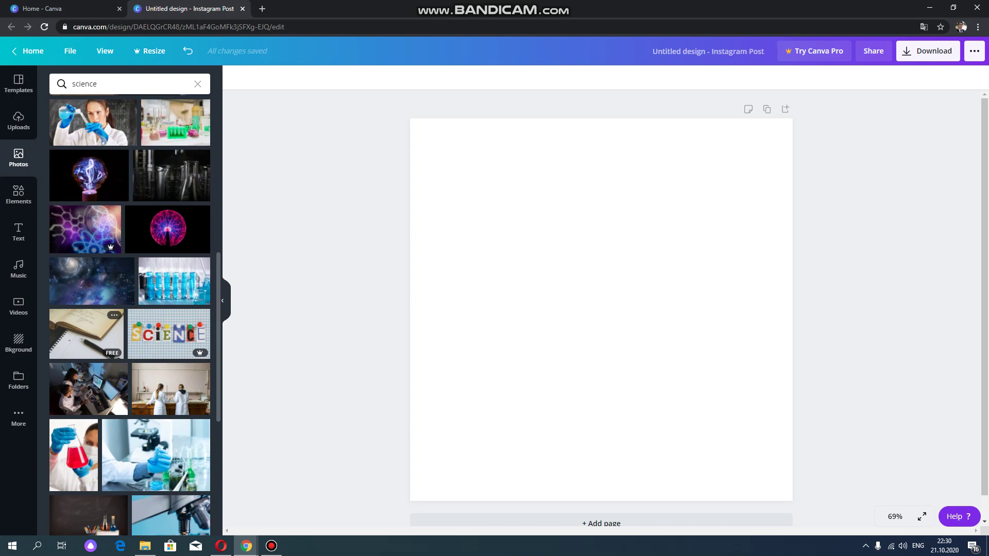
scroll(88, 360, down, 8)
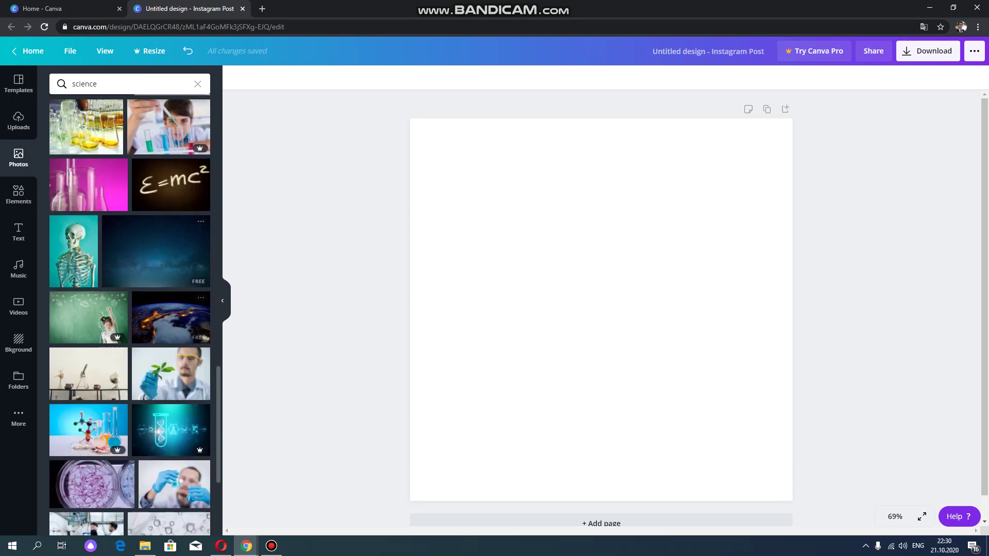
scroll(77, 252, down, 5)
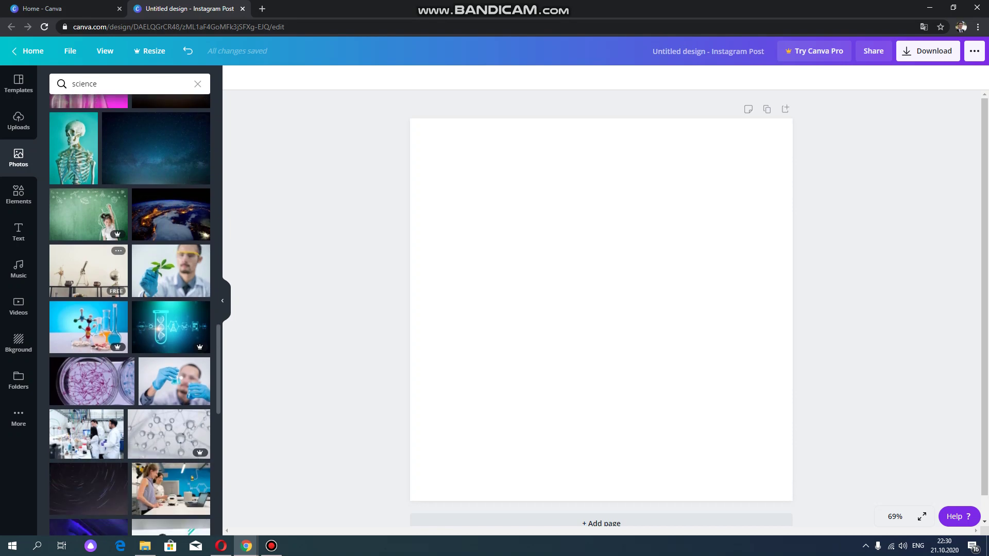
scroll(129, 314, down, 4)
scroll(130, 314, up, 3)
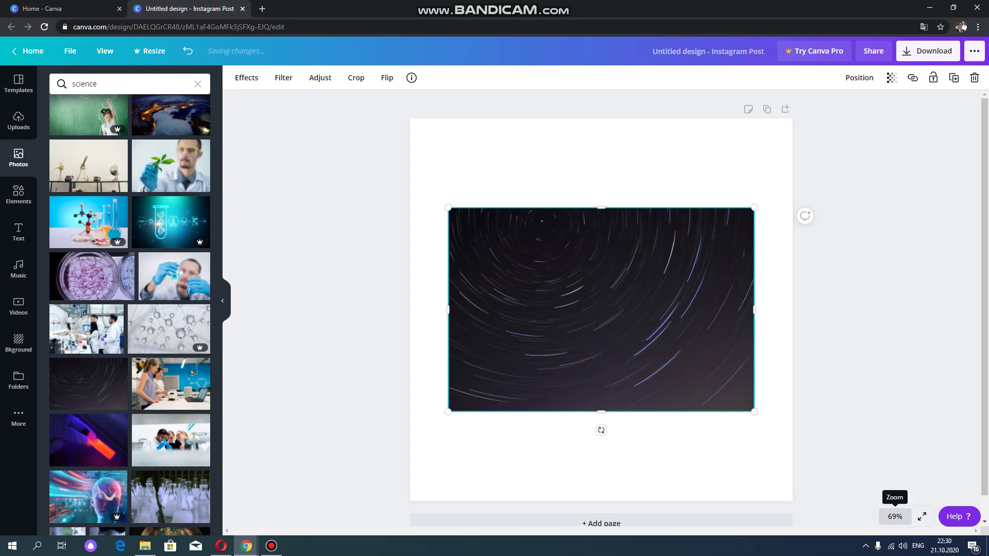
Zoom the view to fit, then stretch the star-trails photo right, up and left to cover the page
click(894, 516)
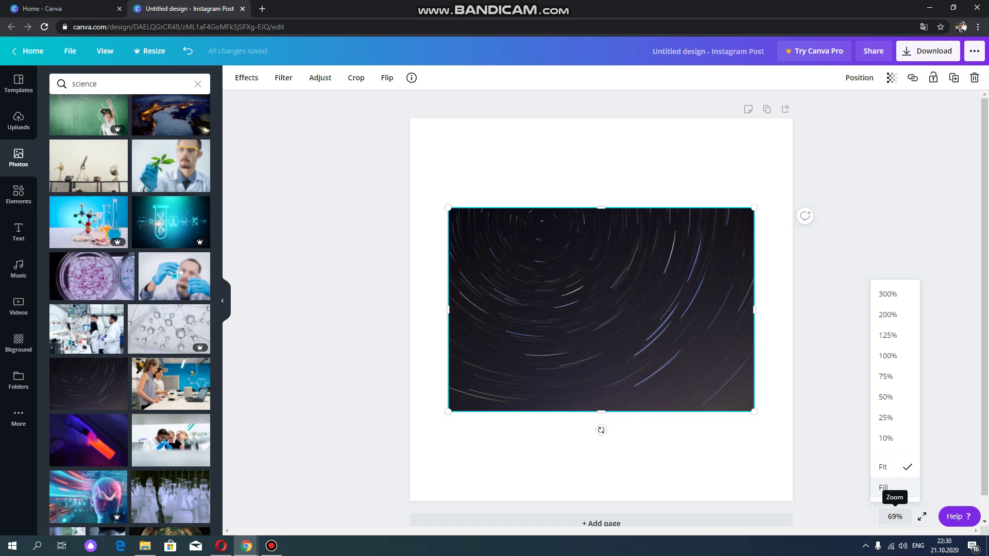
click(884, 487)
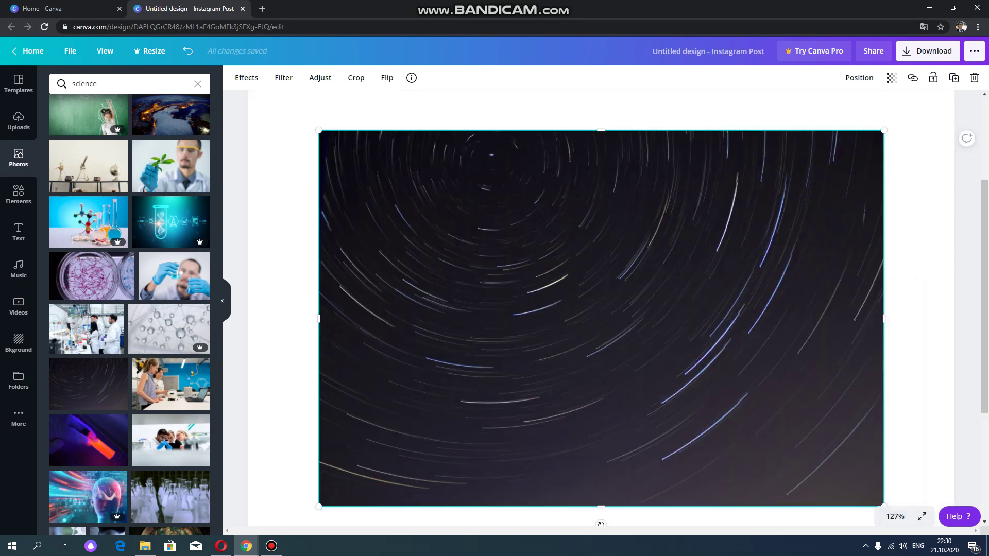
drag(884, 318, 949, 318)
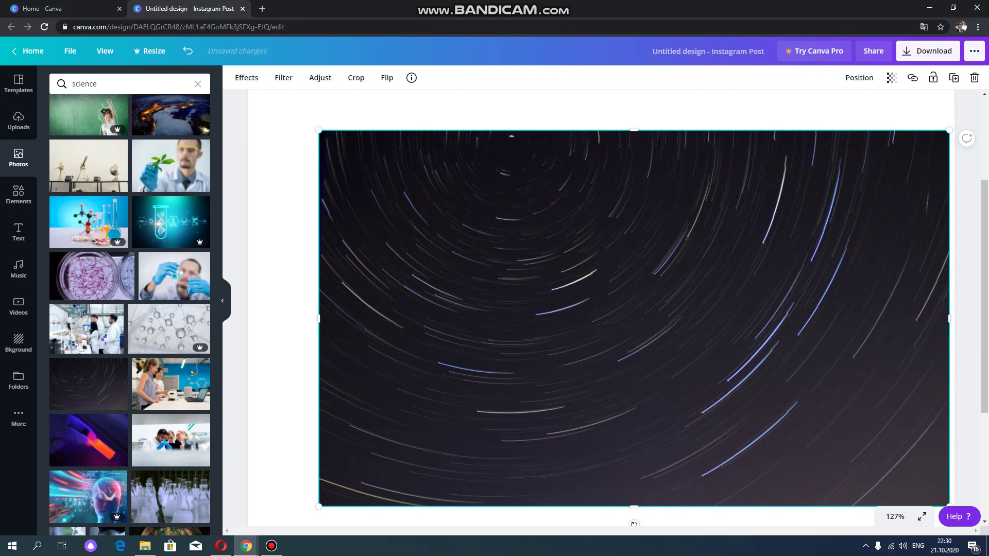
drag(634, 130, 639, 92)
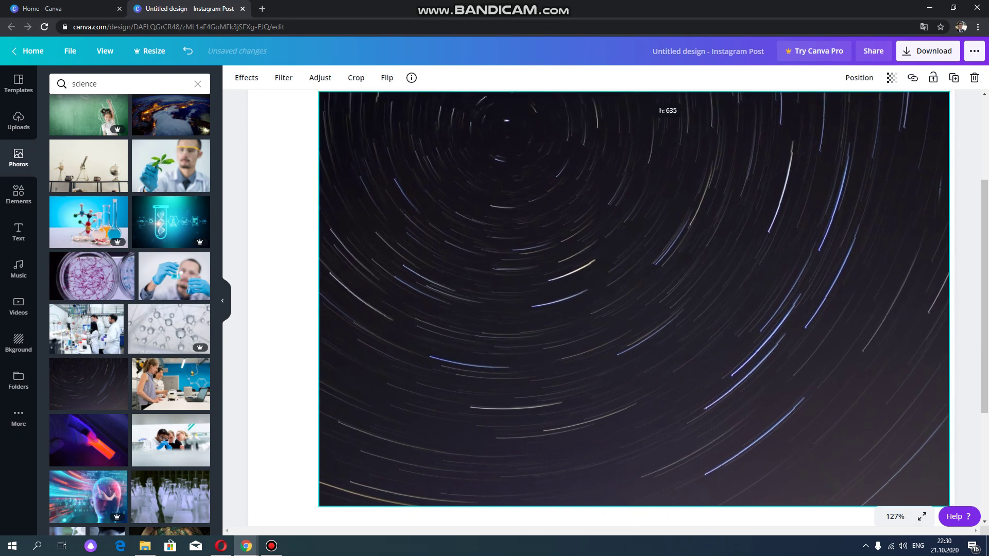
drag(318, 298, 248, 298)
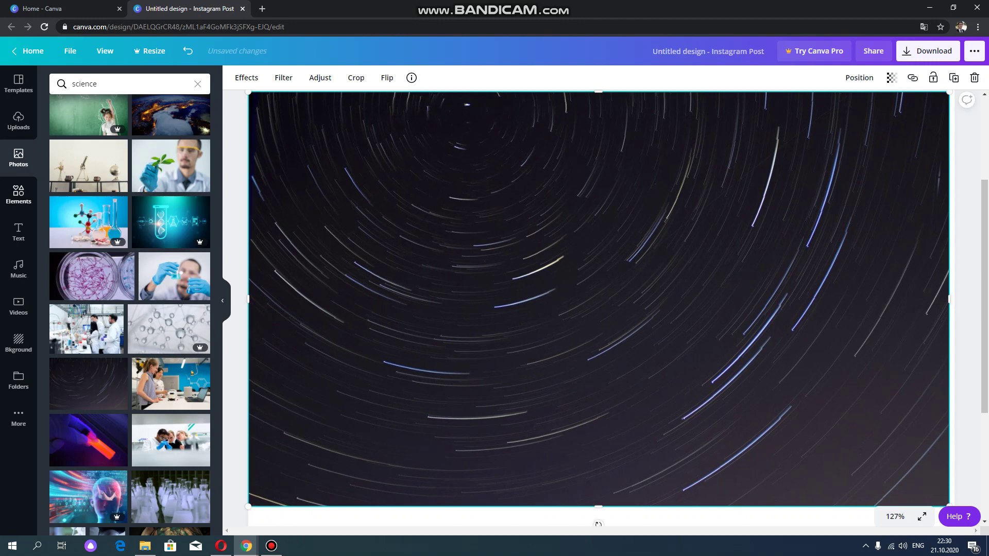
click(19, 194)
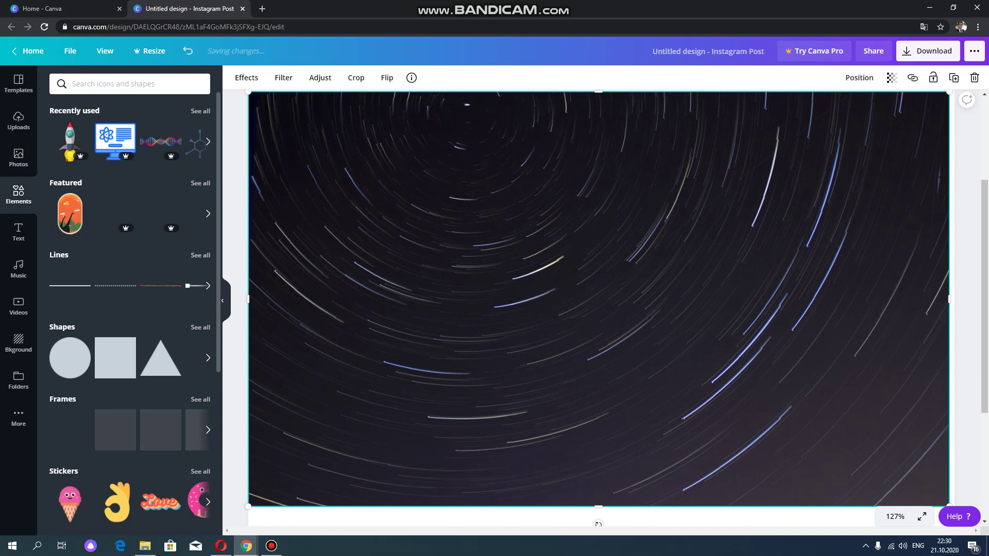
Add the pink-red Bold Foliage plant, shrink it and place it top-left
scroll(130, 309, down, 15)
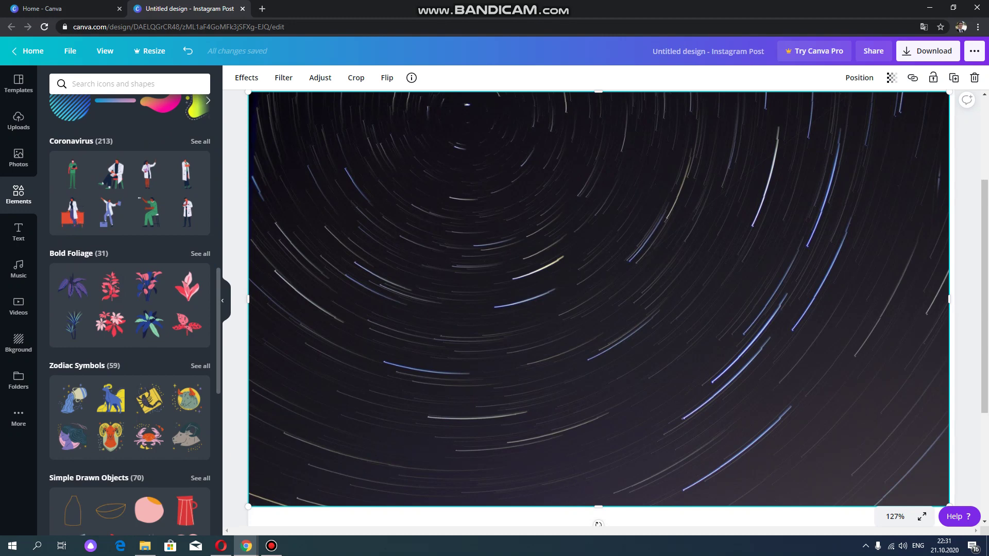
scroll(76, 218, down, 3)
scroll(75, 219, up, 1)
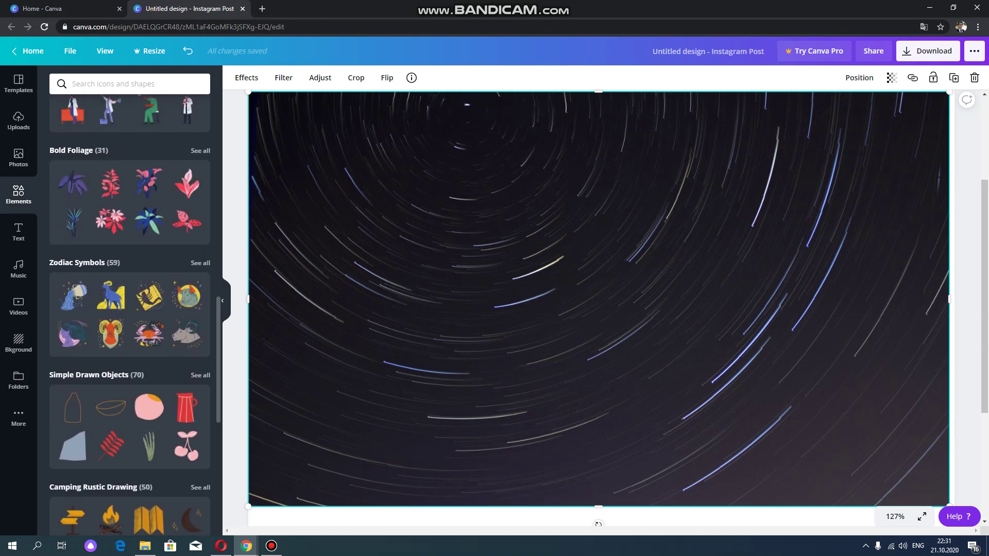
scroll(130, 309, down, 7)
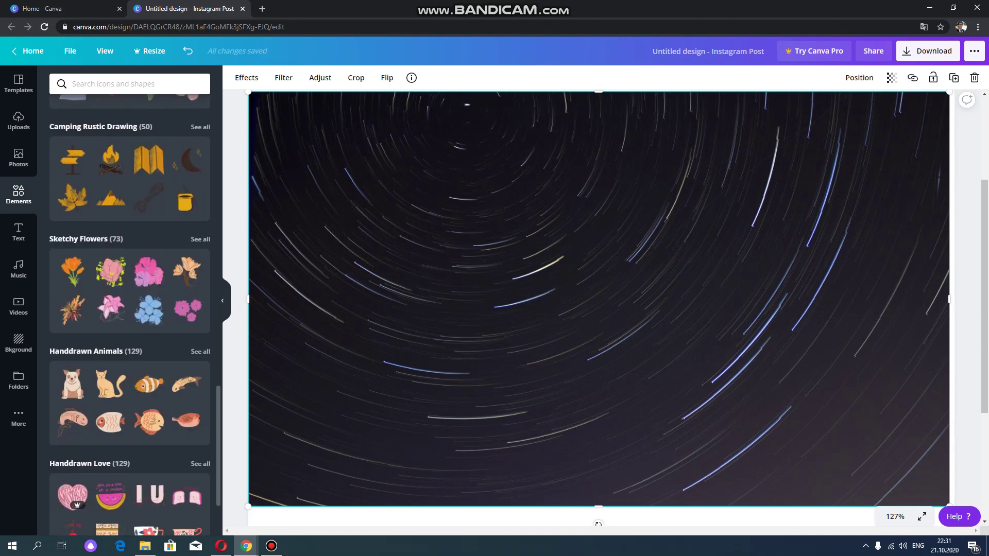
scroll(112, 407, up, 7)
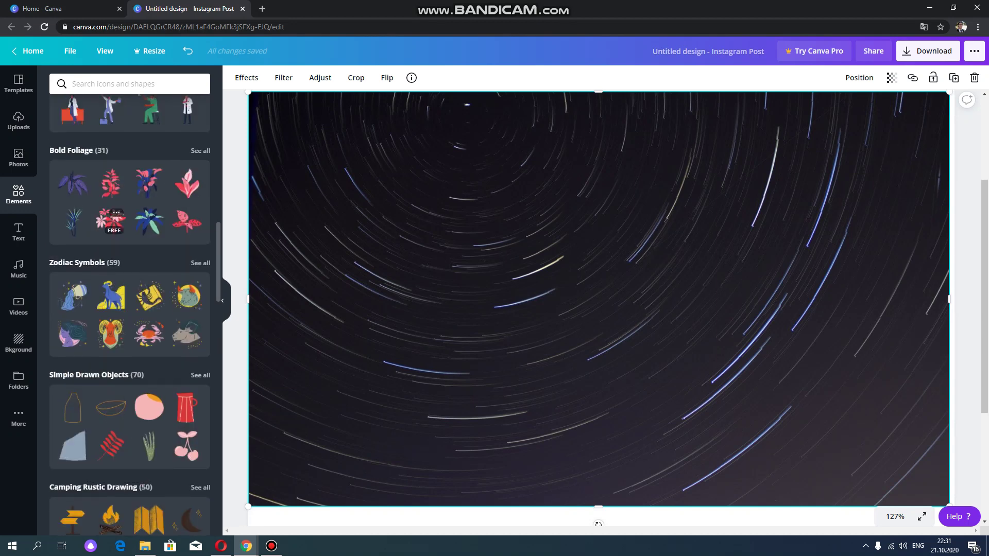
click(111, 219)
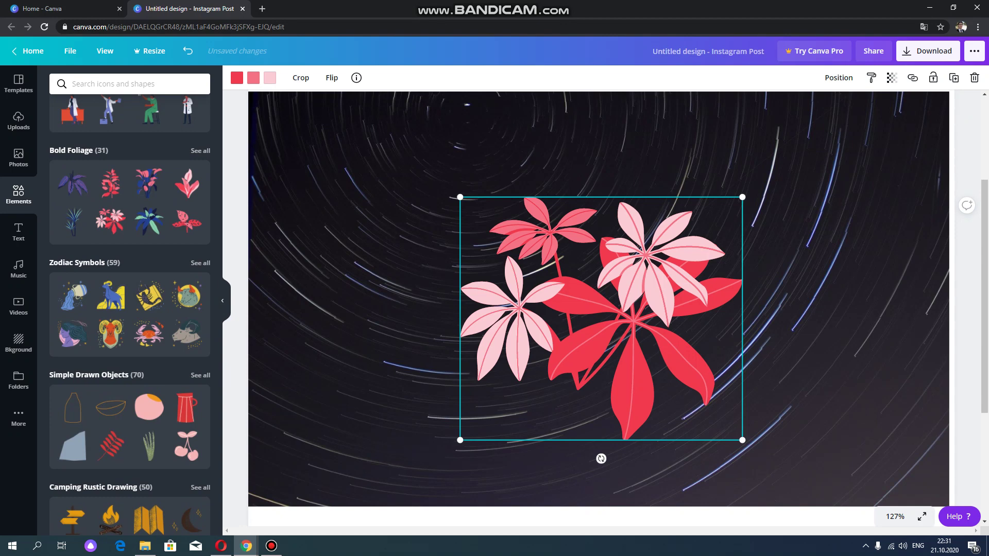
drag(600, 316, 390, 213)
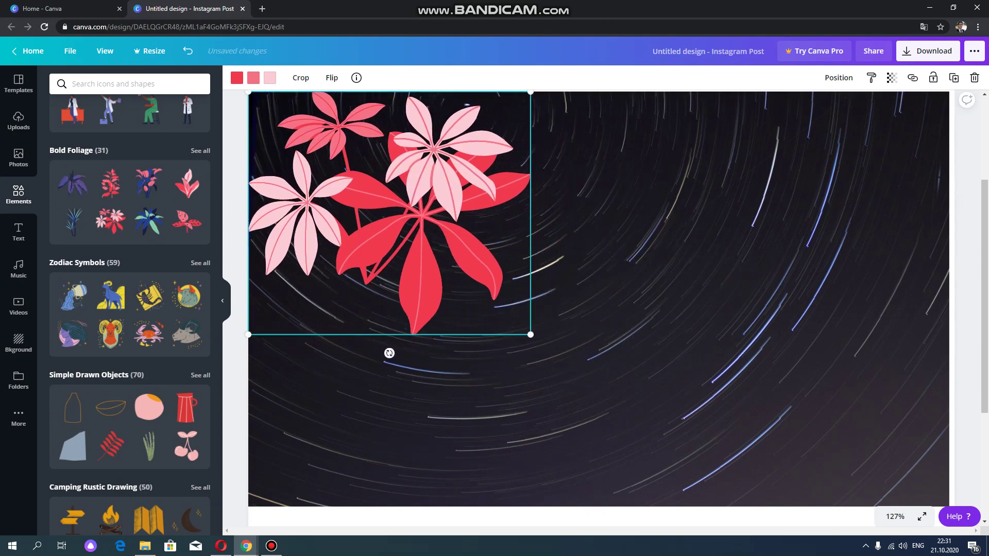
drag(531, 335, 426, 243)
mouse_move(393, 208)
mouse_down()
mouse_move(422, 244)
mouse_move(405, 218)
mouse_up()
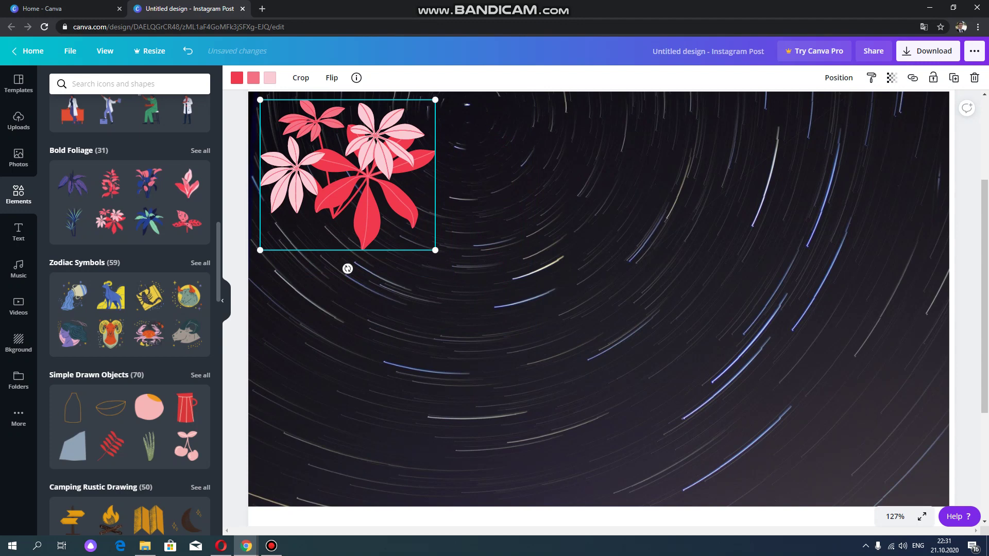
Add the blue-and-yellow zodiac ram, shrink it and place it bottom-right
click(78, 325)
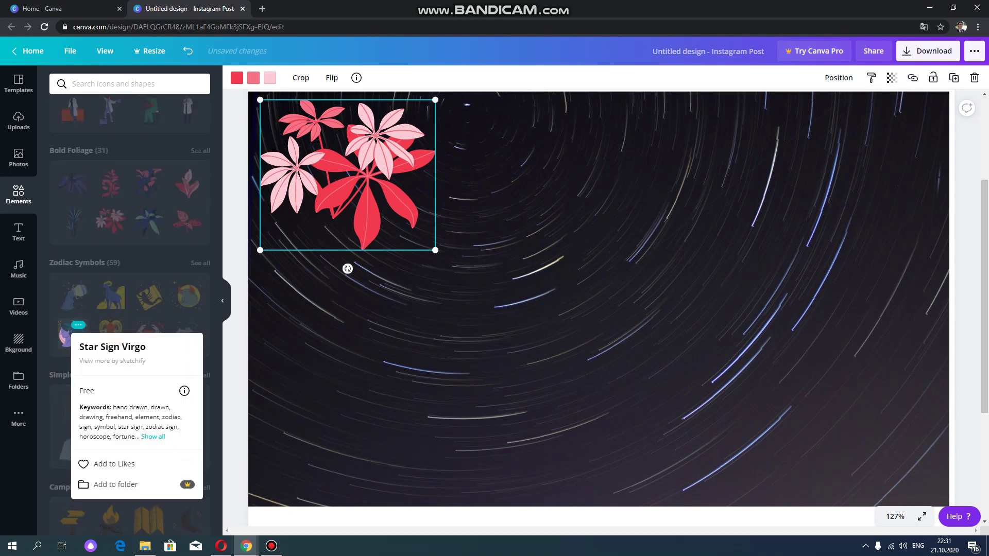
key(Escape)
click(111, 296)
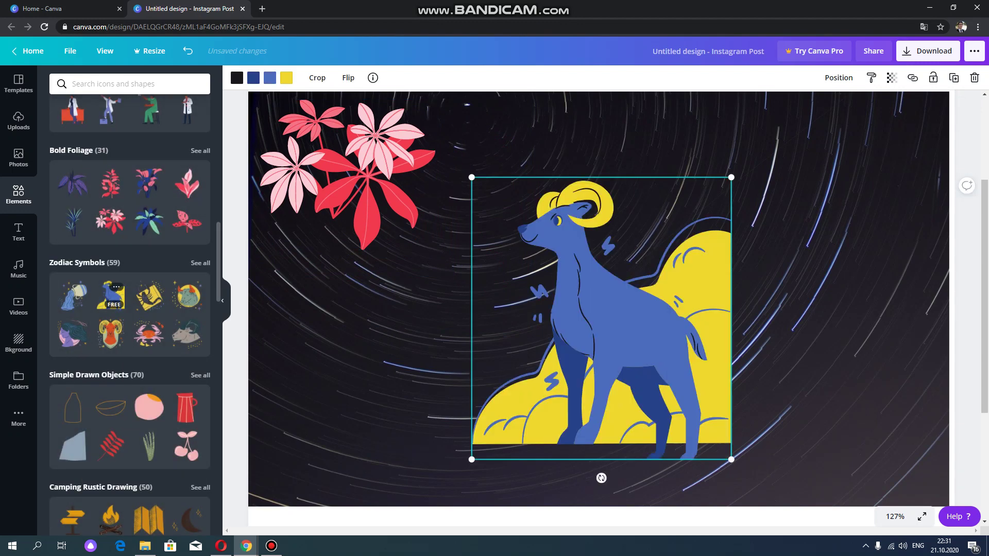
drag(600, 319, 815, 365)
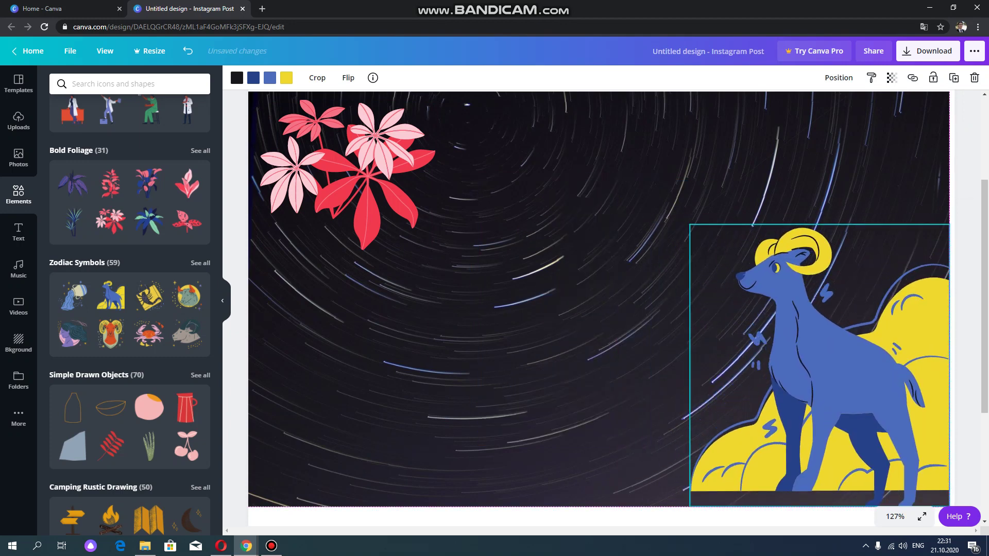
drag(685, 225, 738, 283)
mouse_move(845, 391)
mouse_down()
mouse_move(824, 386)
mouse_move(850, 386)
mouse_move(840, 387)
mouse_up()
scroll(841, 387, down, 4)
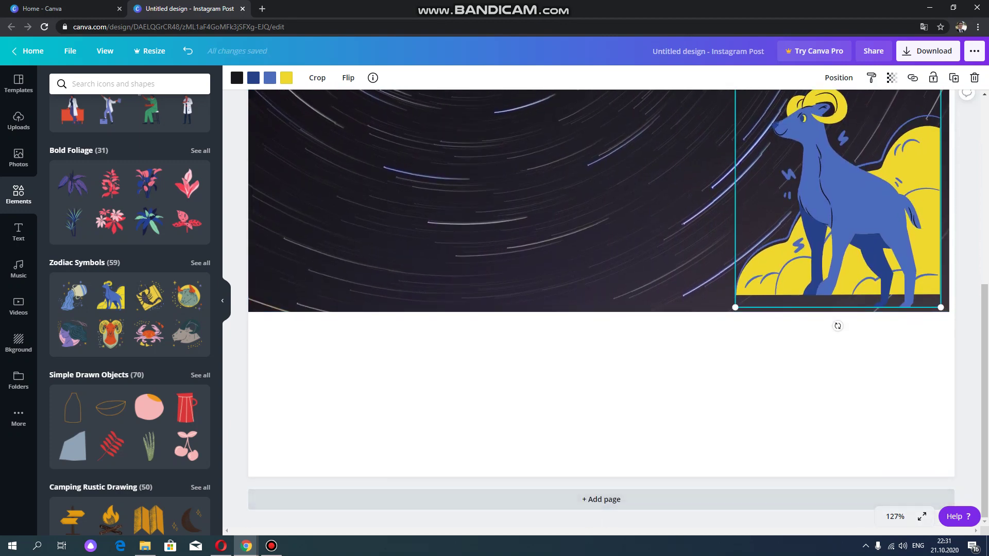
Add a blank second page and search stock videos for 'science'
click(601, 499)
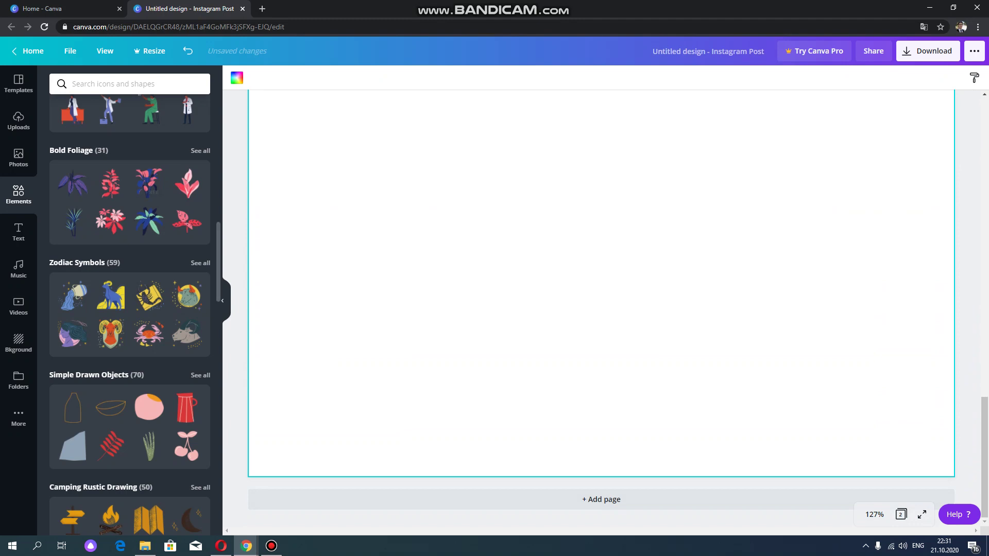
click(19, 306)
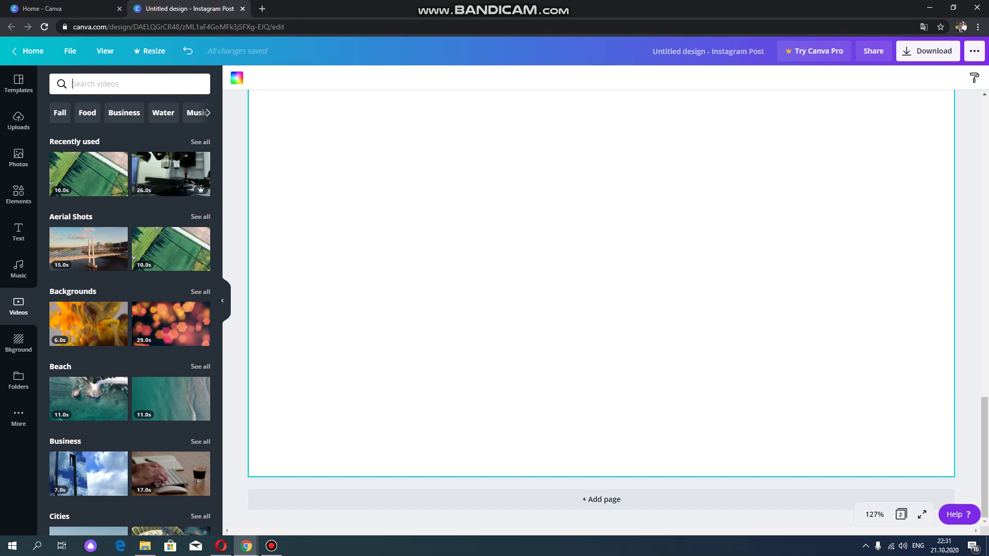
text(science)
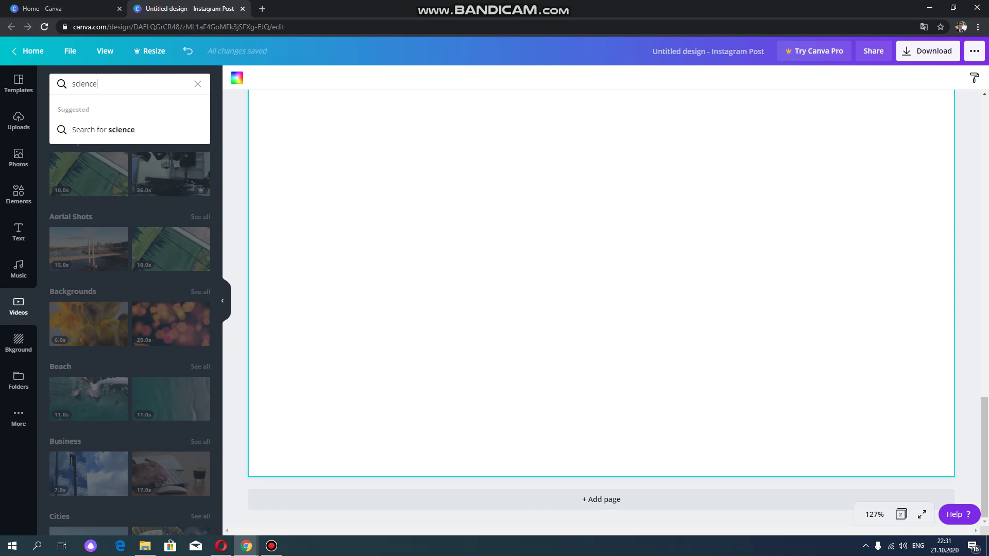
key(Return)
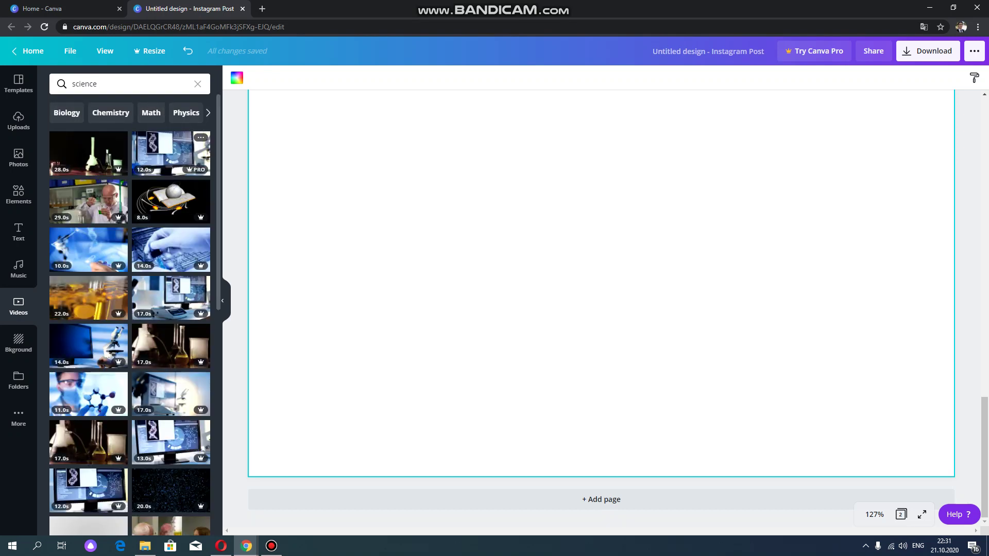
Add the 12.0s science lab clip to page 2 and stretch it to all four page edges
click(171, 153)
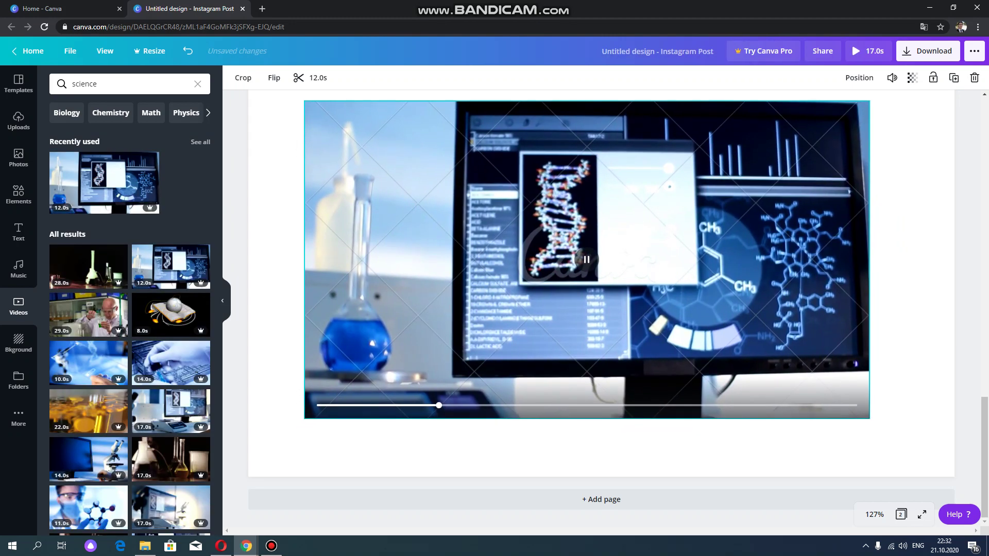
drag(869, 257, 922, 273)
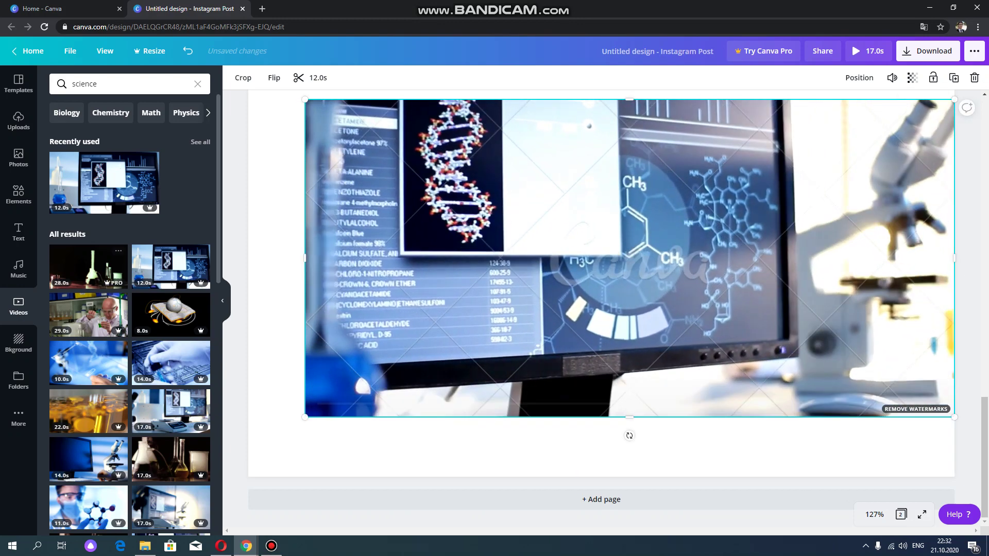
drag(305, 273, 249, 273)
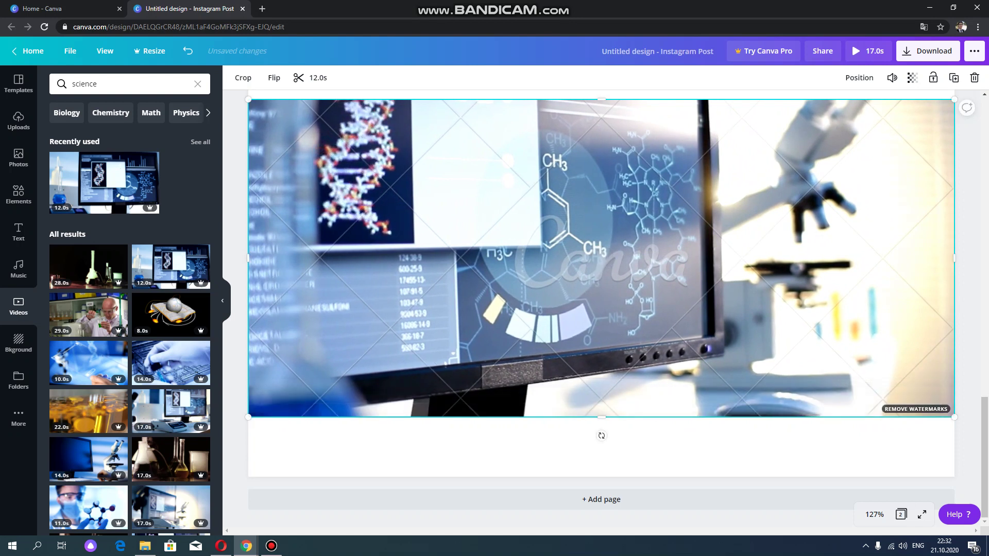
drag(602, 417, 602, 476)
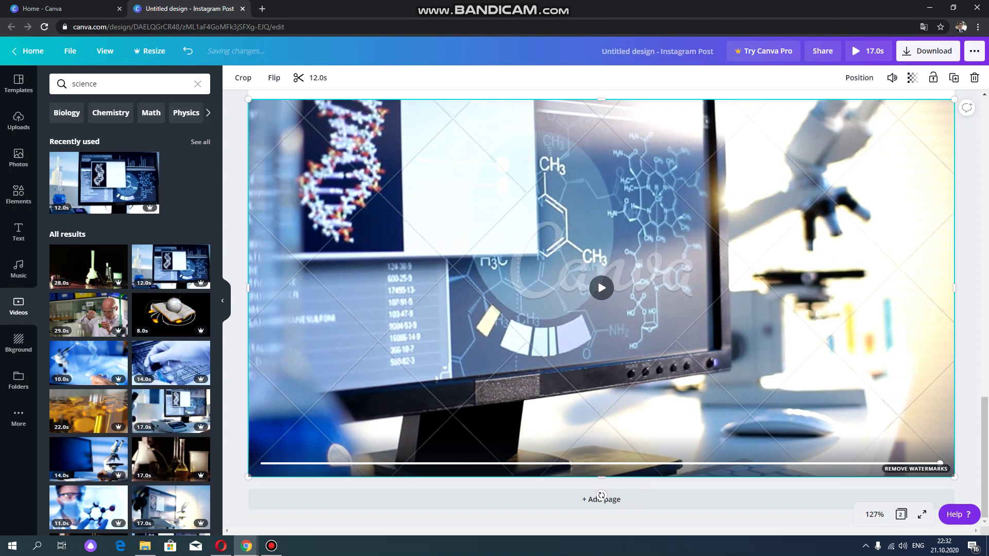
scroll(601, 476, up, 8)
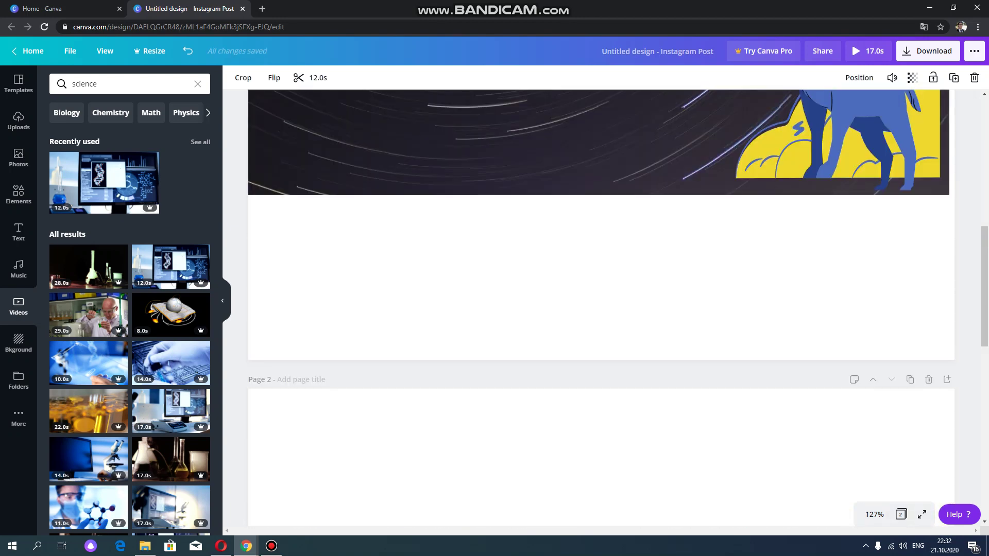
scroll(601, 309, down, 5)
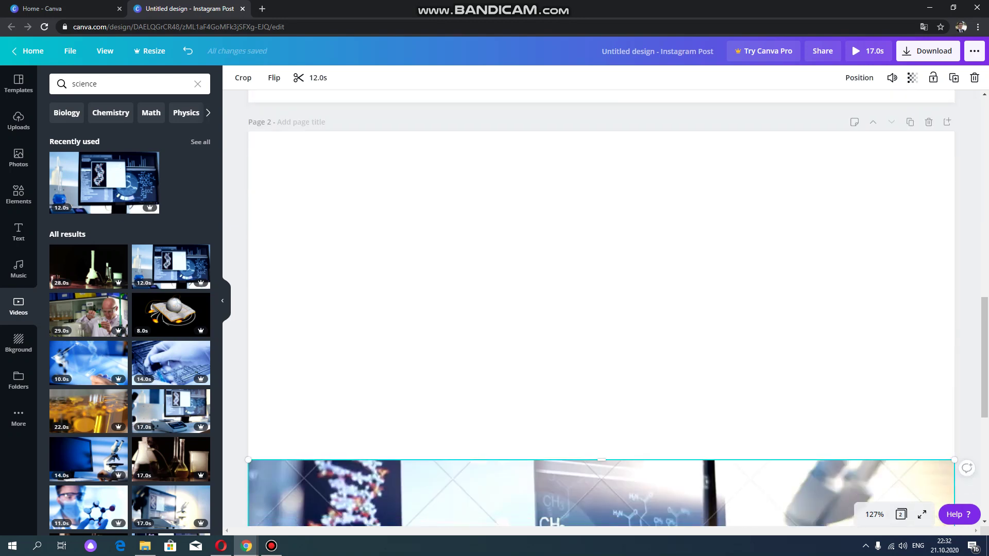
drag(601, 460, 601, 131)
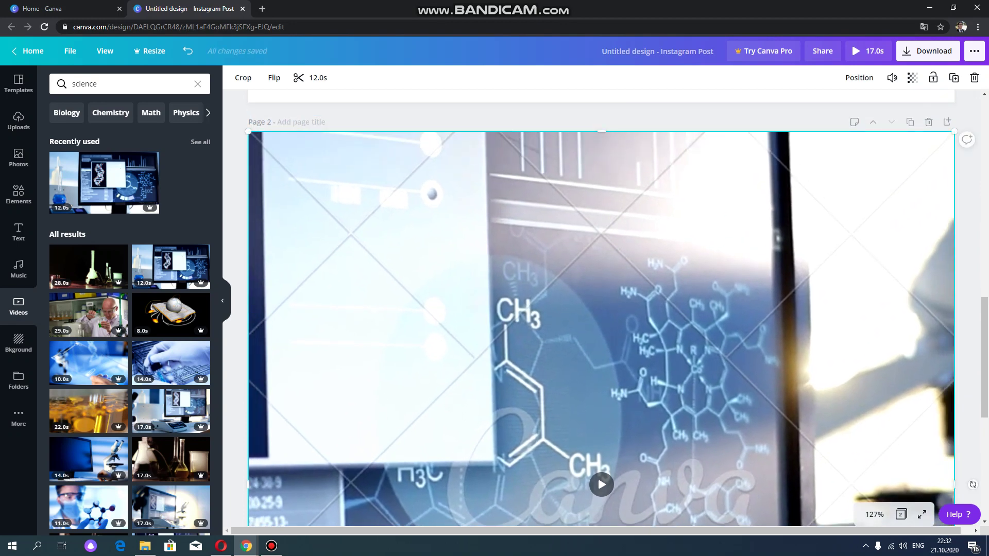
scroll(601, 309, down, 3)
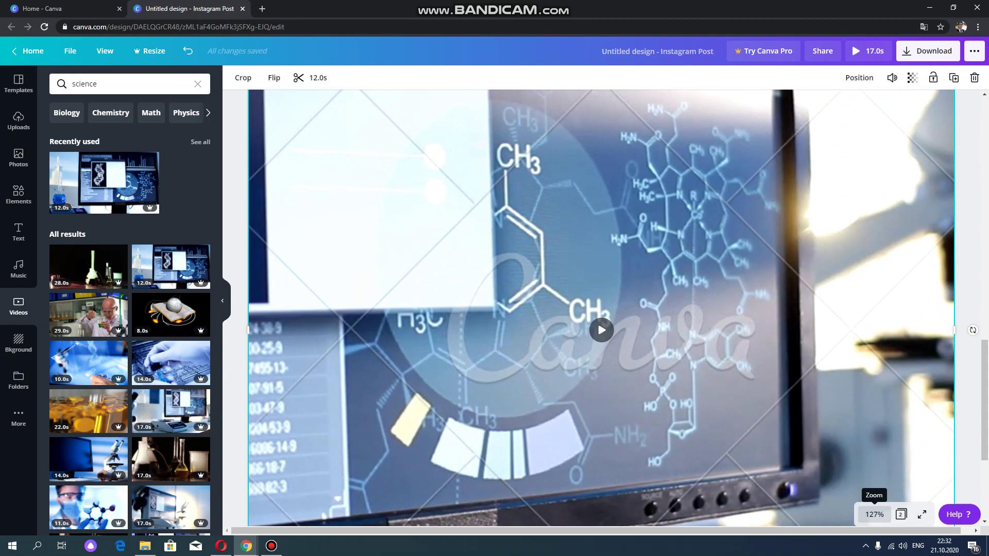
Set zoom to 100% and stretch page 1's star-trail image to the page bottom and top
click(874, 514)
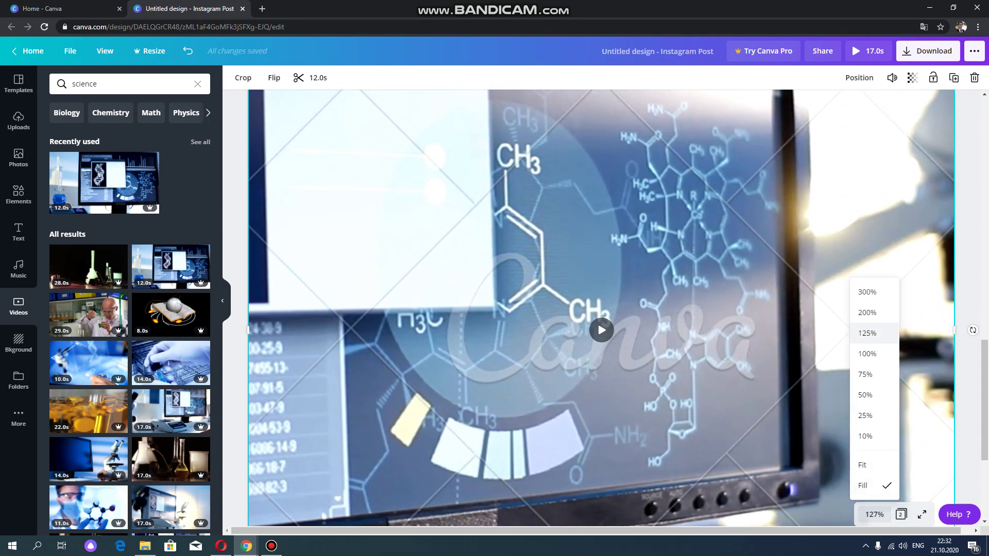
click(866, 354)
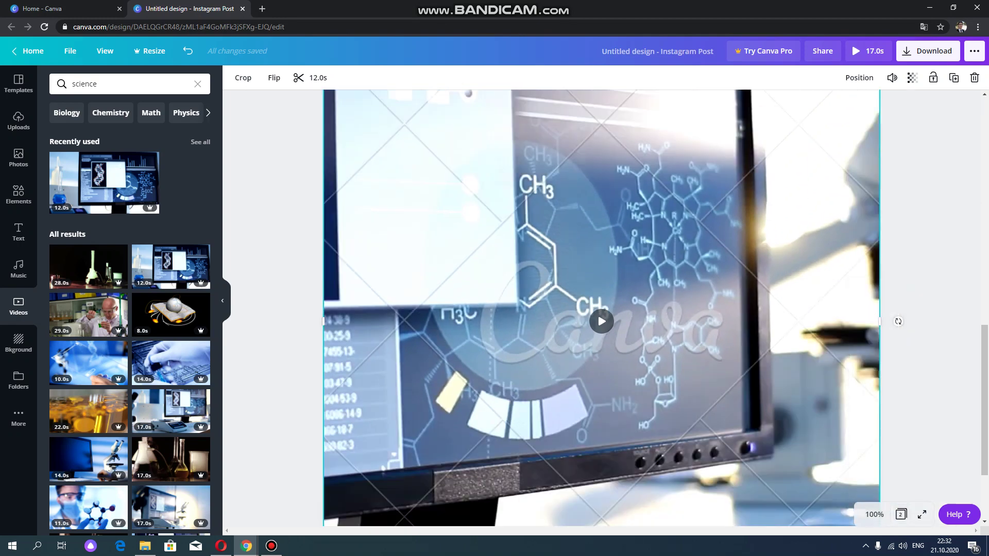
scroll(601, 308, up, 5)
scroll(601, 308, down, 6)
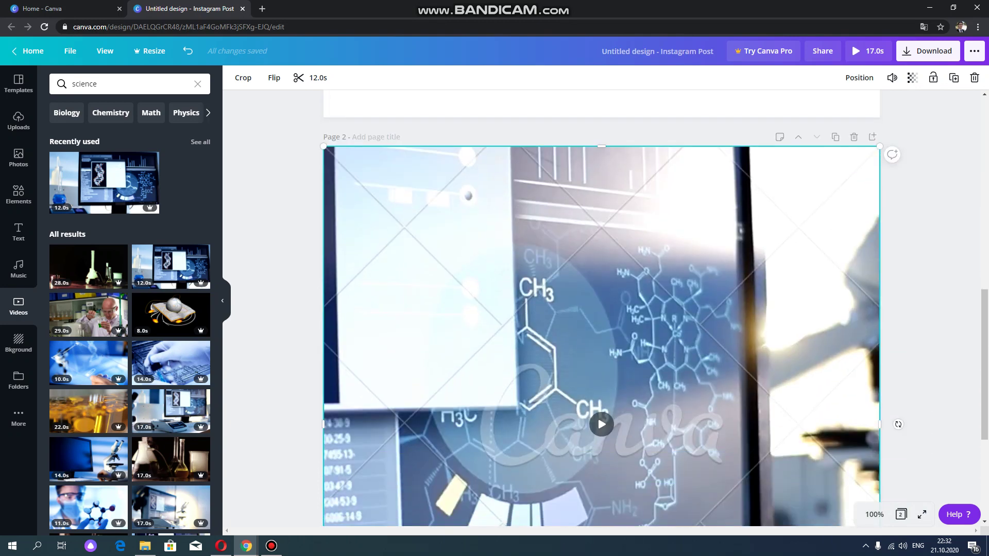
scroll(601, 308, up, 10)
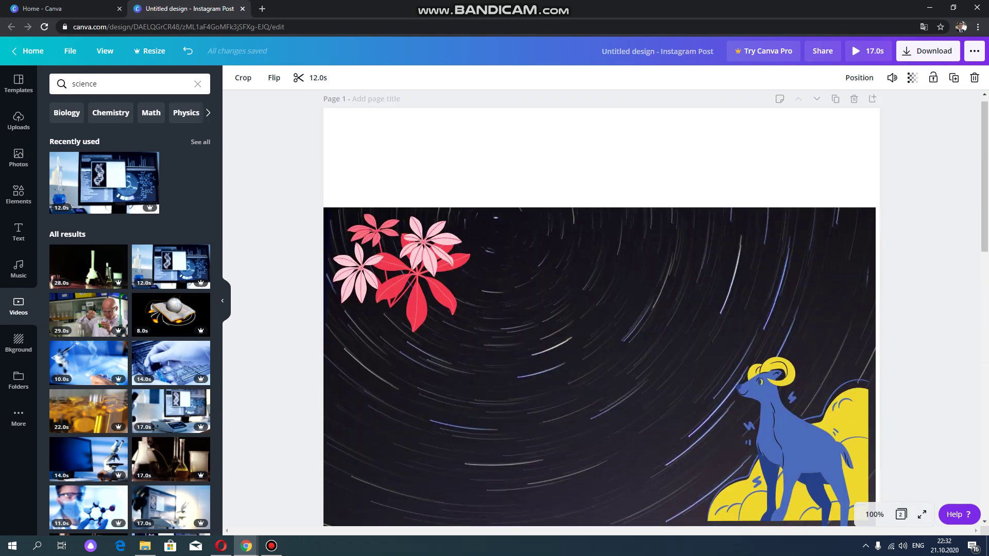
click(601, 308)
scroll(601, 308, down, 4)
scroll(601, 308, up, 2)
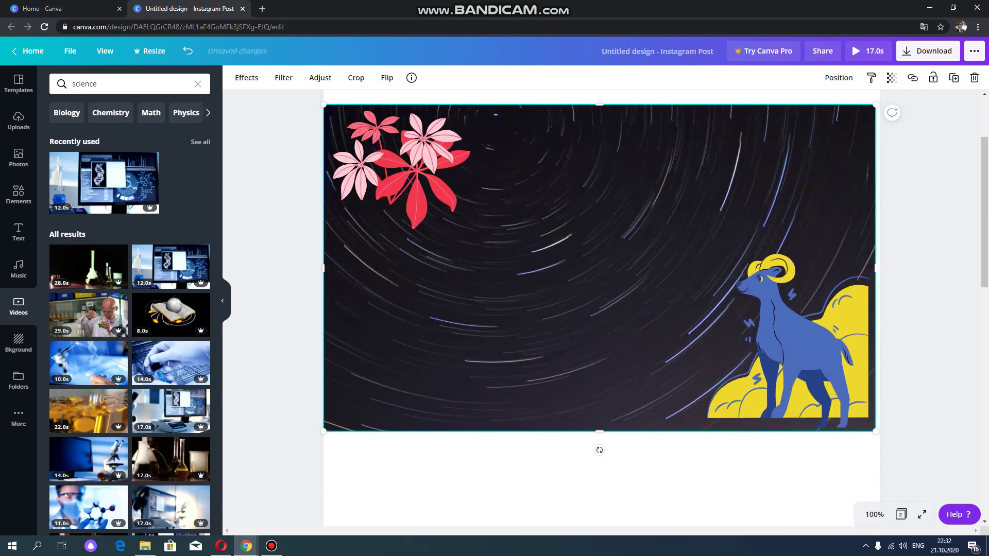
drag(599, 431, 600, 526)
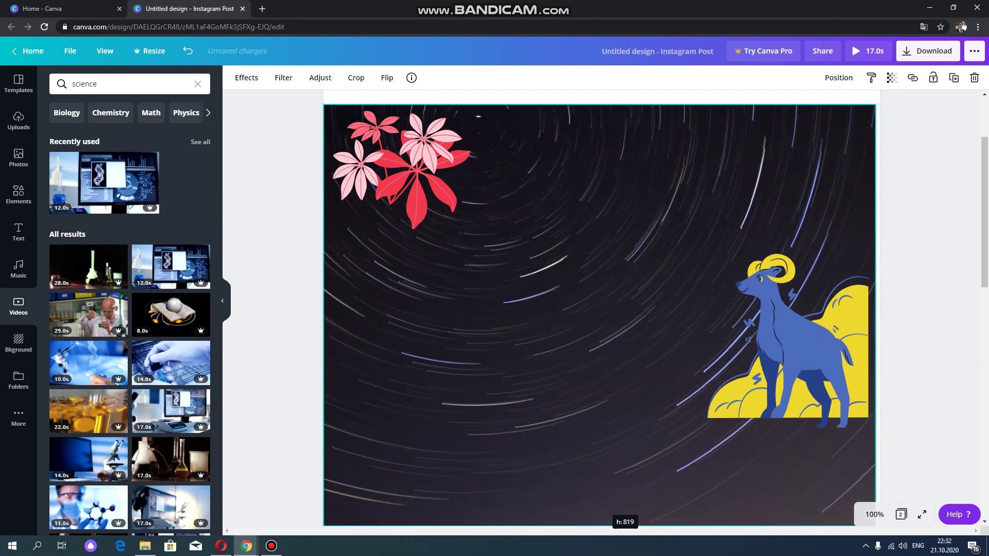
scroll(600, 526, up, 2)
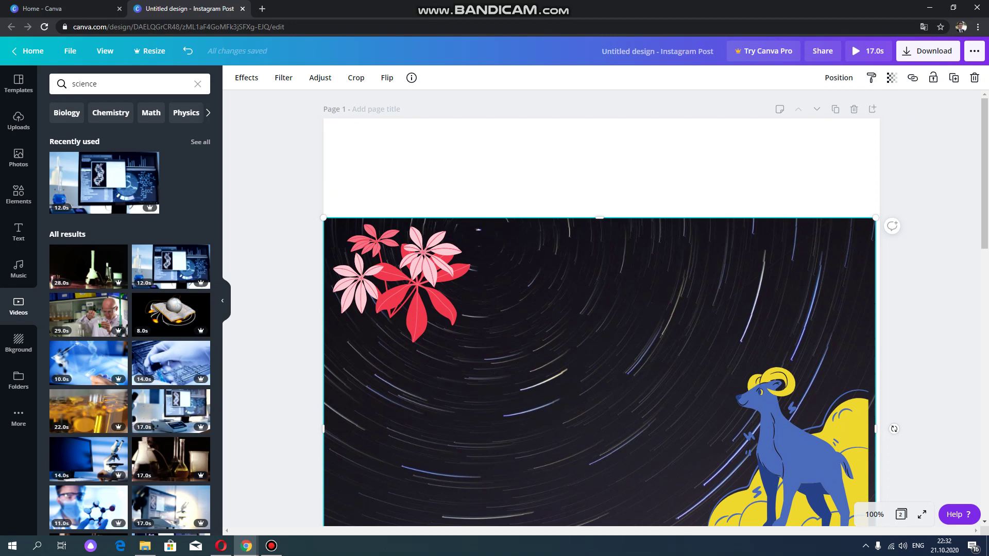
drag(599, 218, 670, 118)
scroll(599, 309, down, 10)
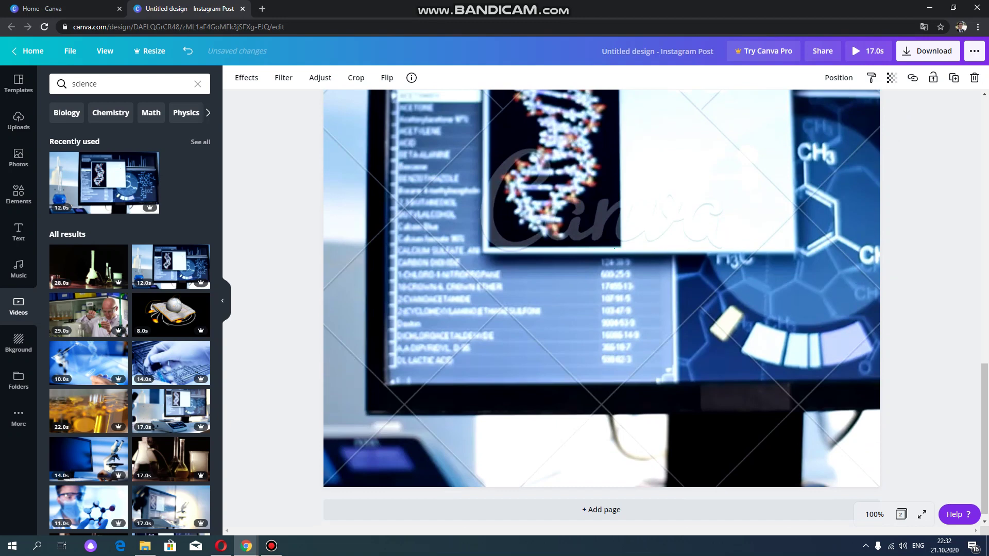
Select page 2's science video and play it to preview
click(597, 201)
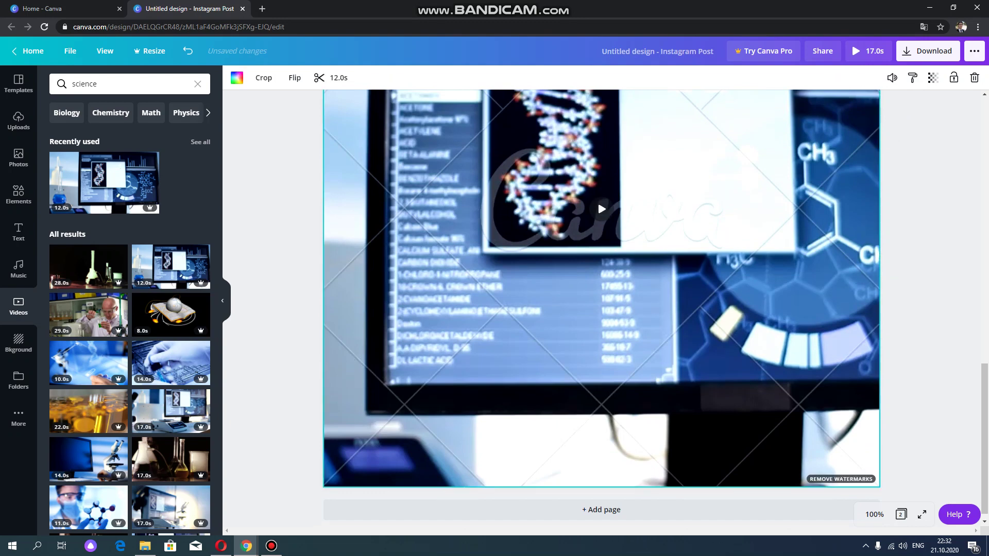
scroll(597, 199, up, 3)
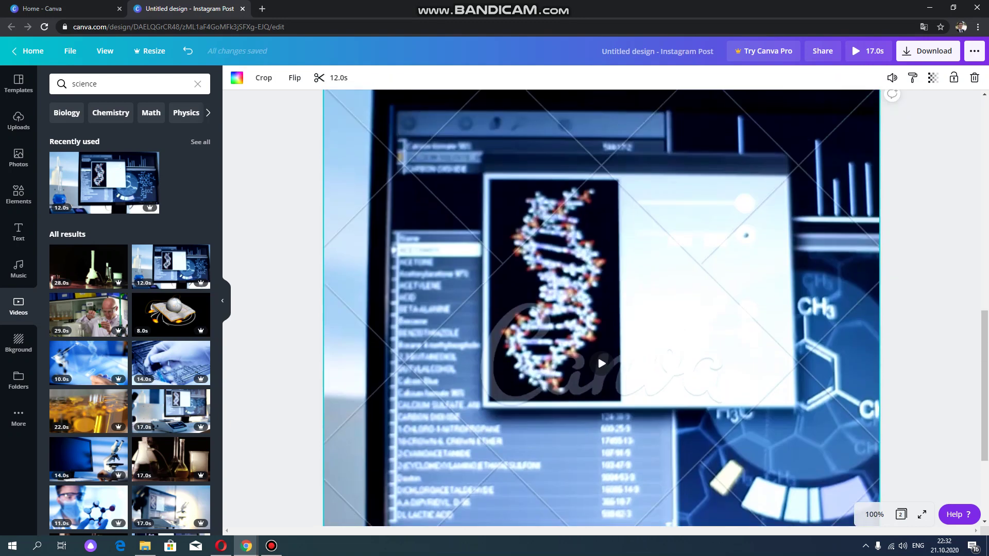
click(600, 361)
scroll(597, 354, down, 3)
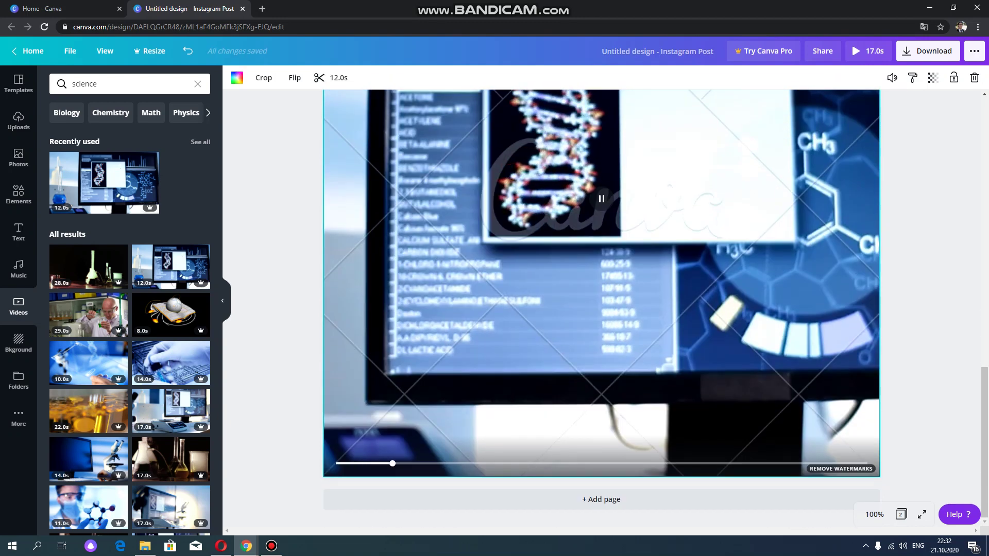
scroll(597, 354, up, 1)
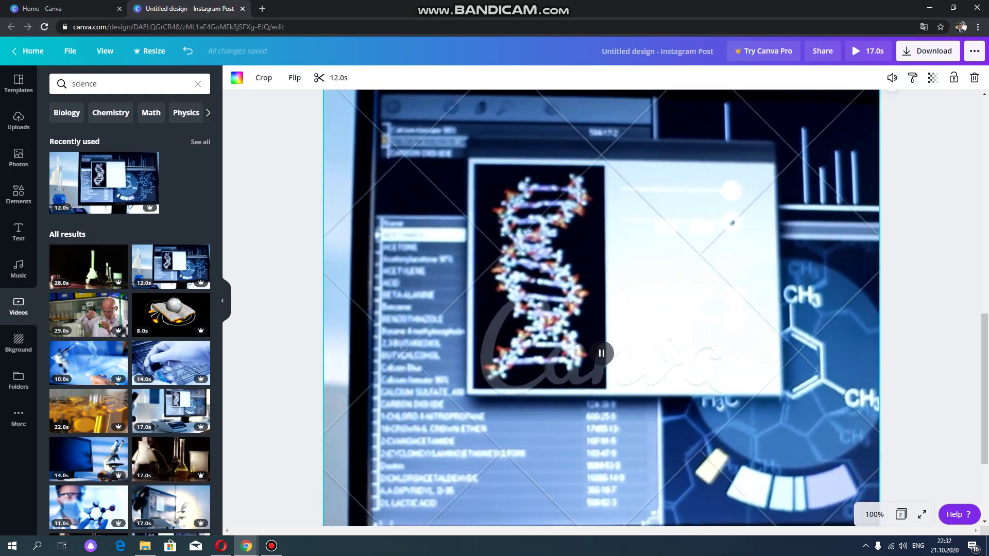
scroll(601, 283, down, 1)
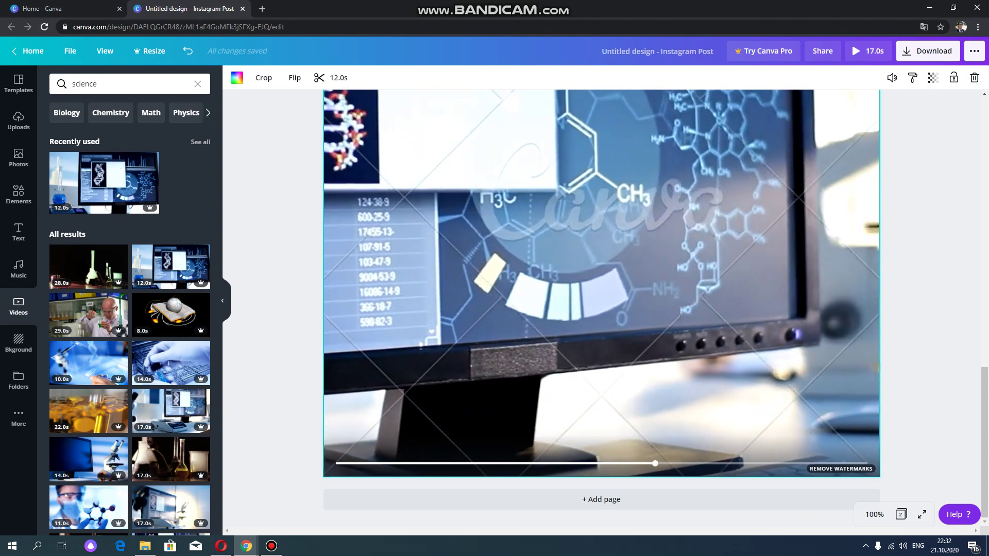
scroll(129, 309, down, 8)
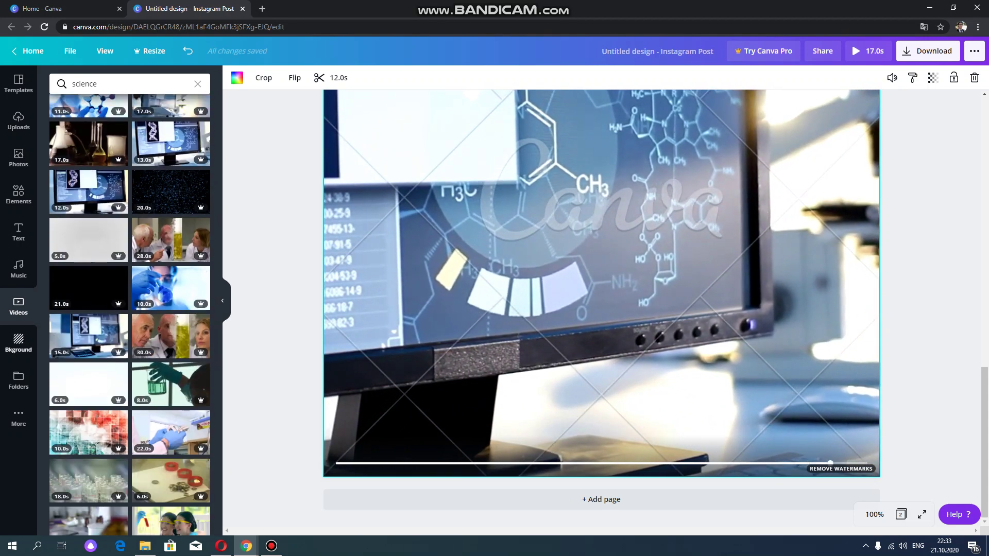
click(19, 267)
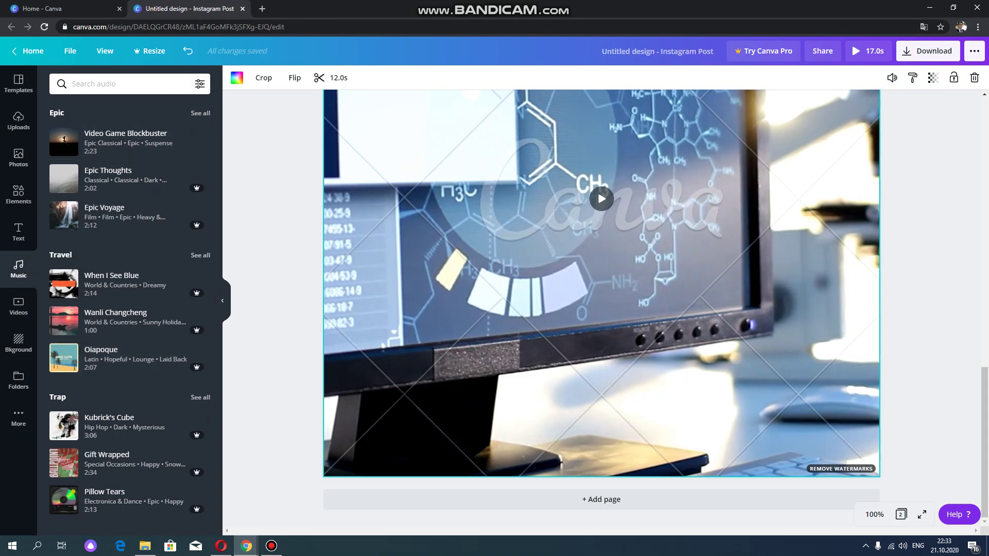
scroll(129, 217, down, 6)
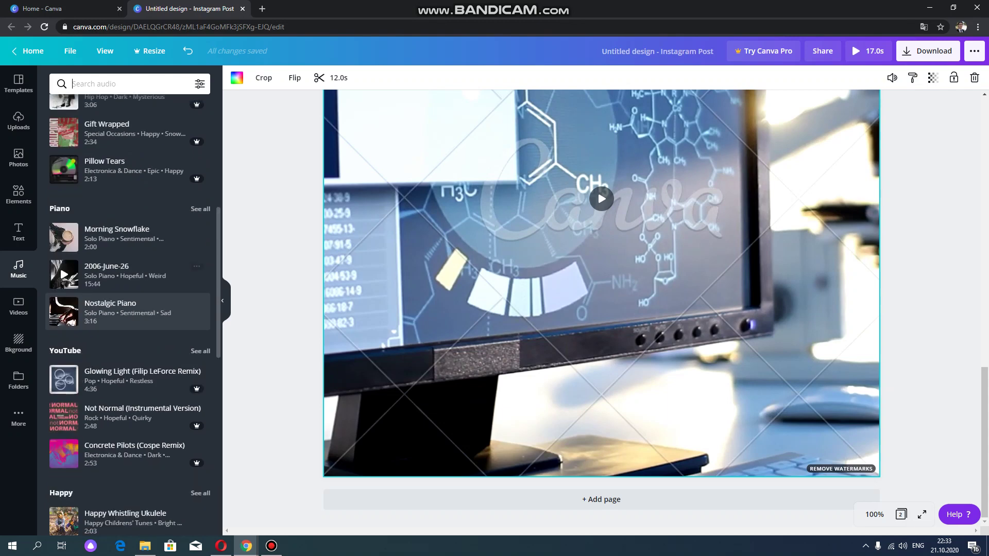
scroll(129, 309, down, 6)
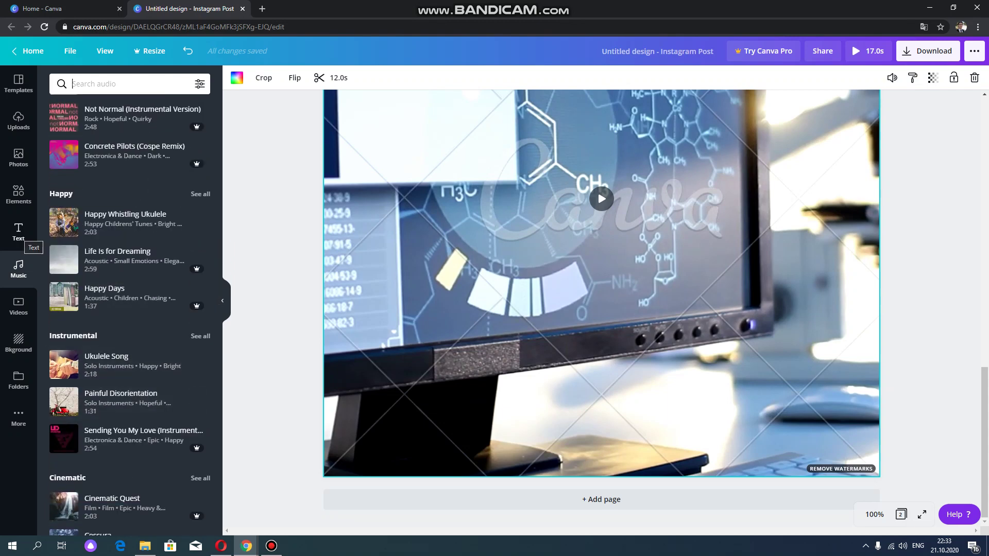
Add a subheading text box over page 2's video and type 'science is perfect'
click(18, 231)
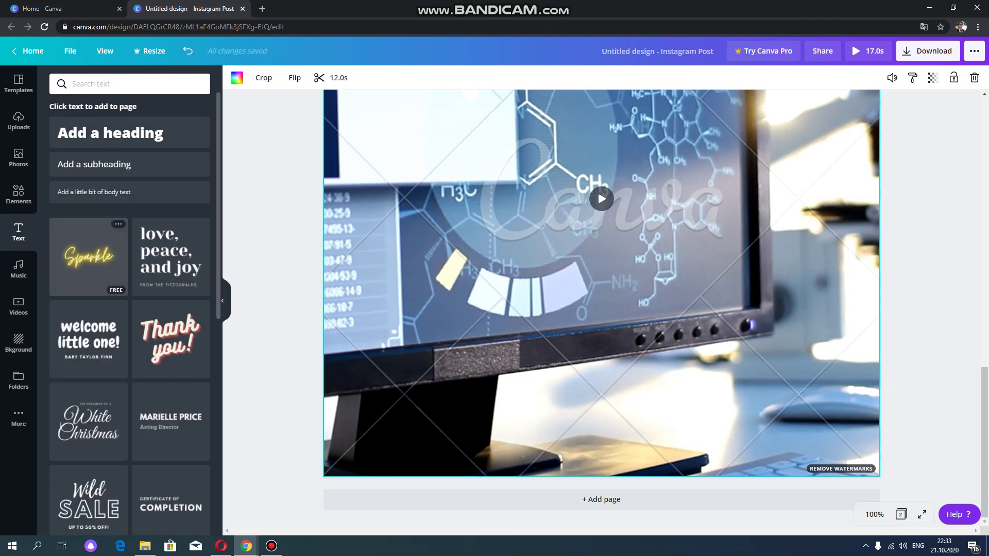
scroll(89, 288, down, 1)
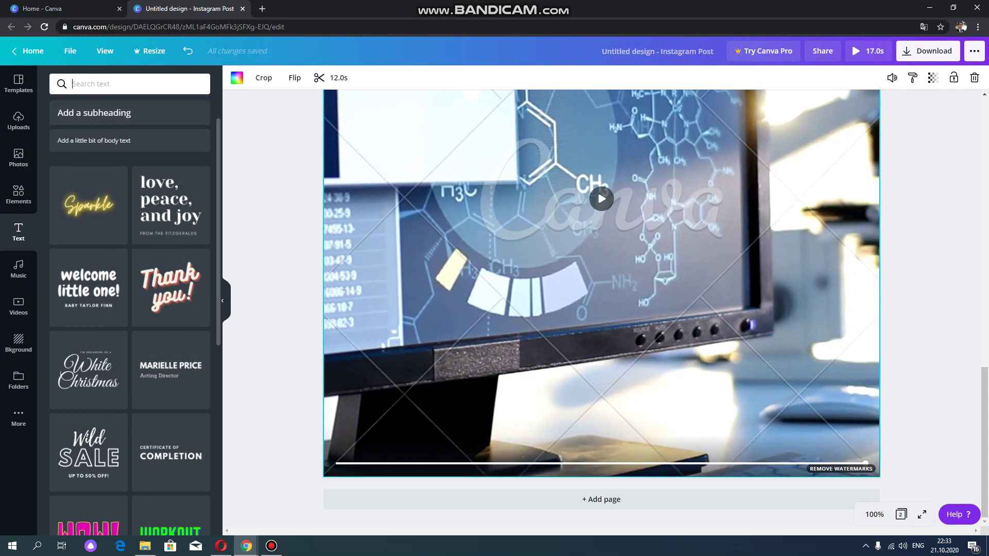
click(94, 112)
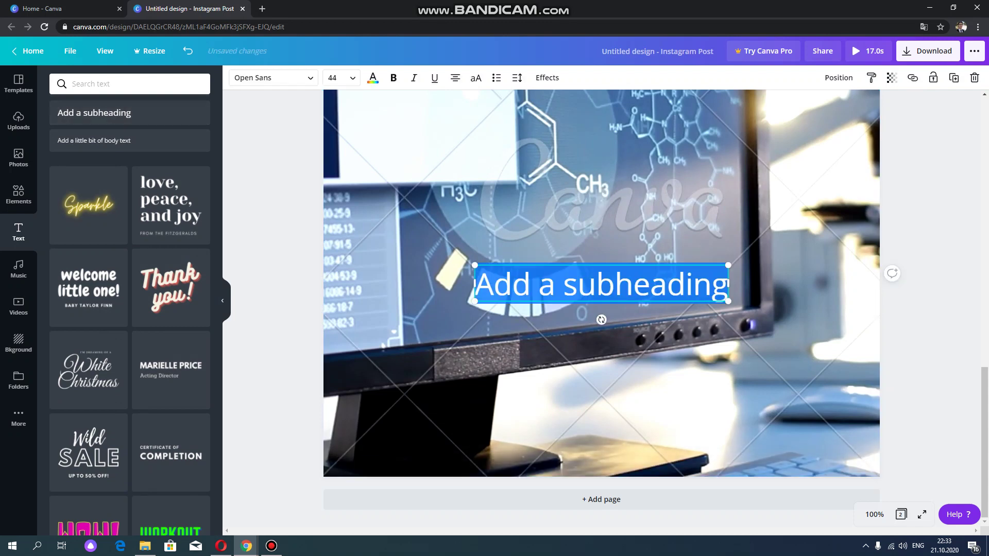
key(BackSpace)
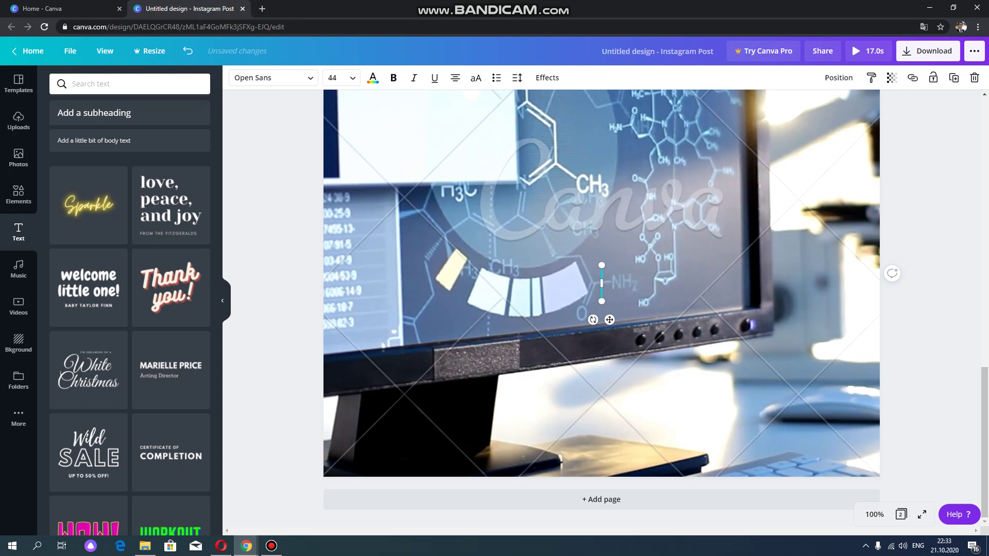
text(scien)
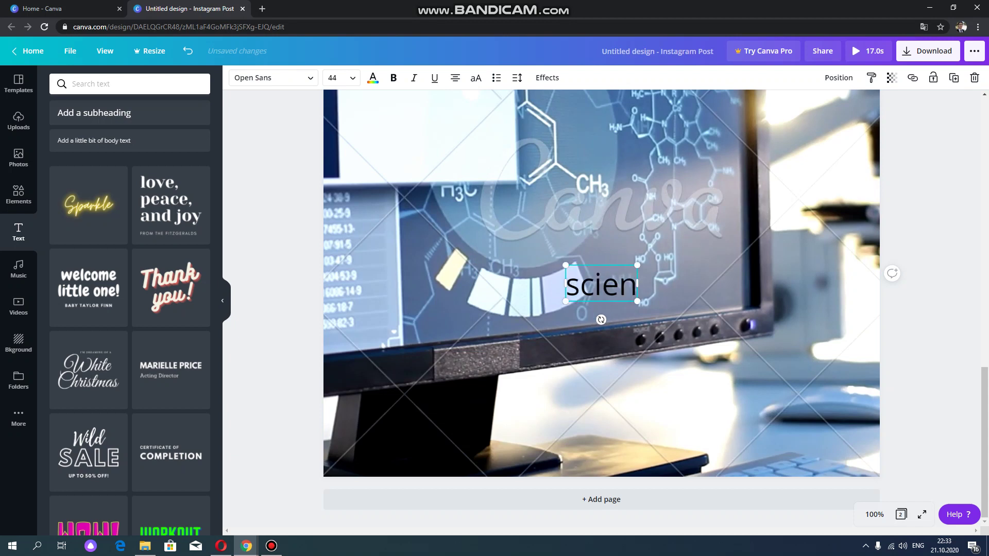
text(ce)
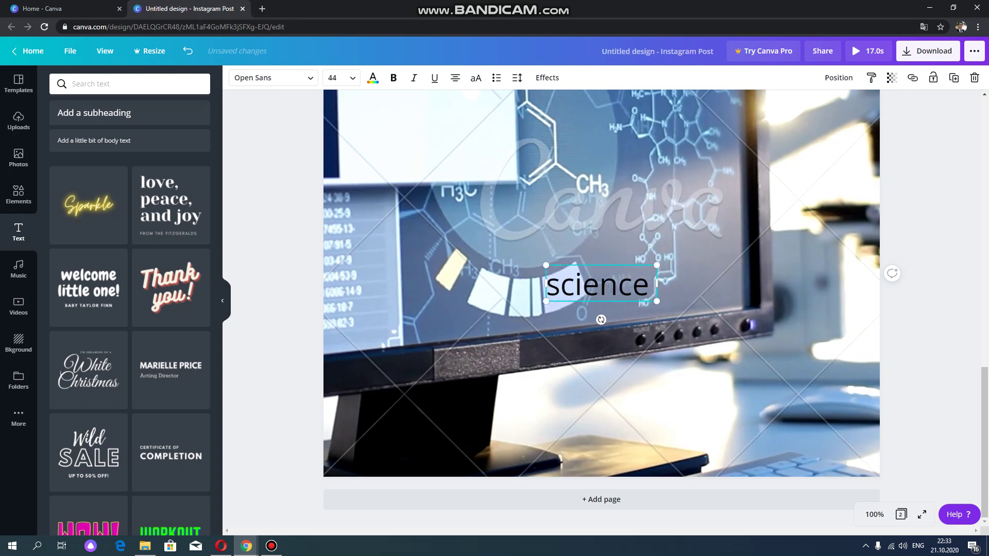
text( is per)
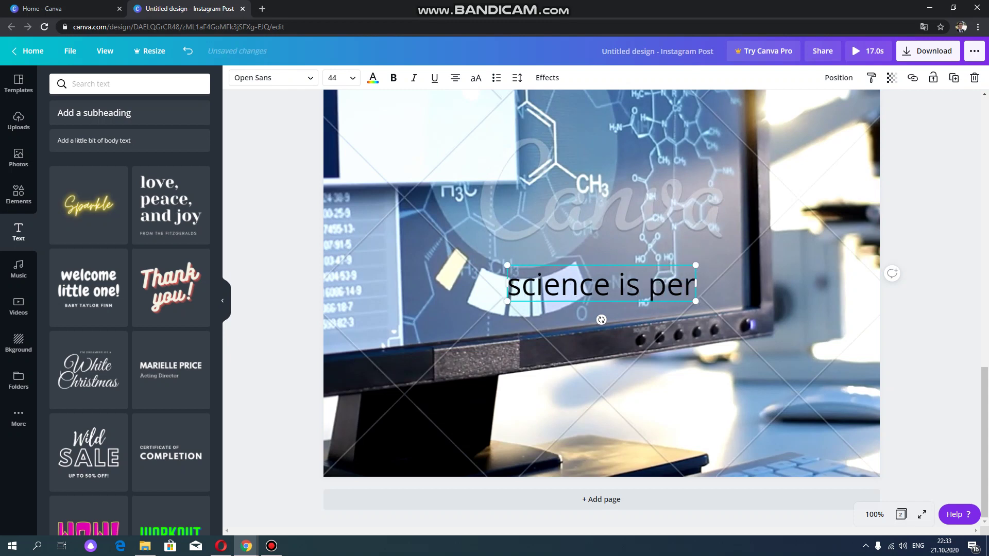
text(fect)
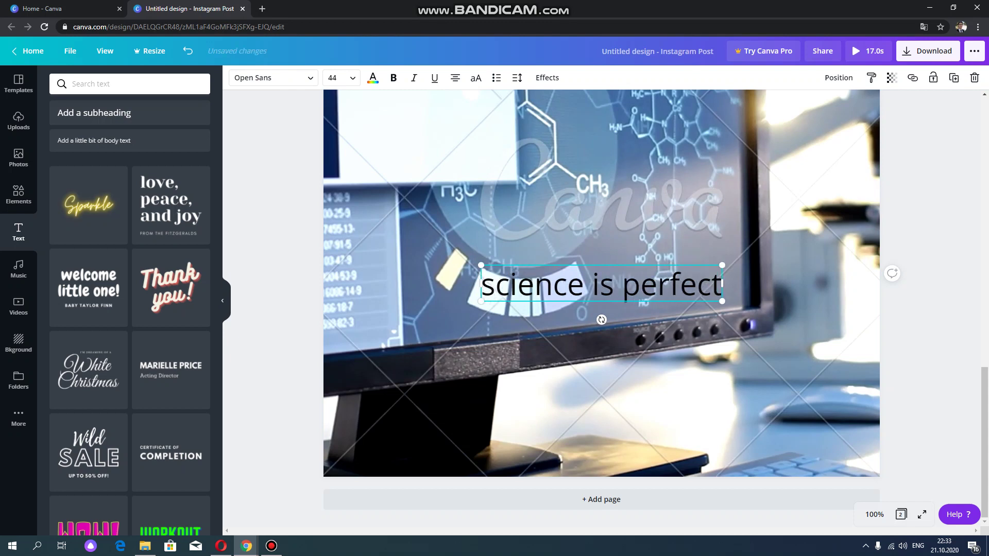
Color the 'science is perfect' caption red and finish editing it
click(372, 78)
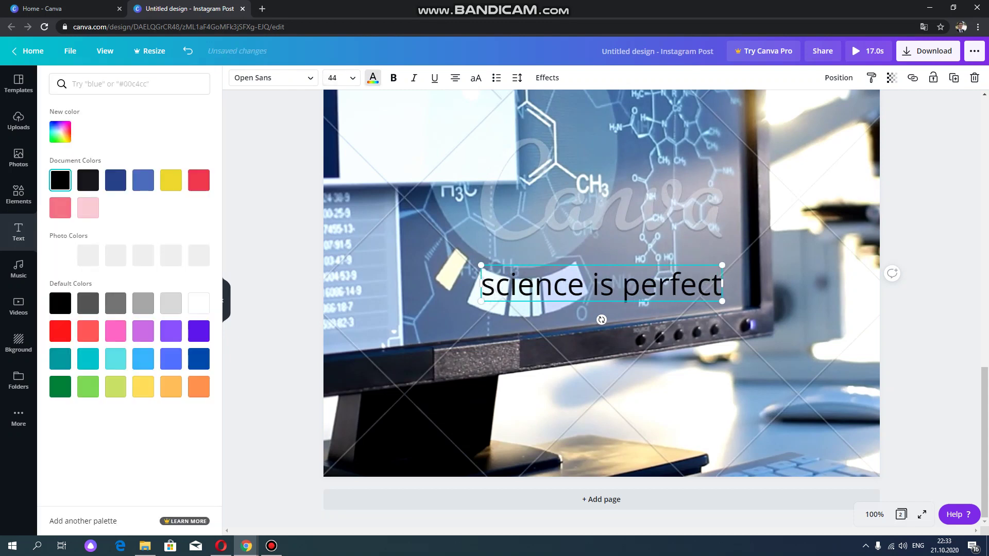
click(199, 180)
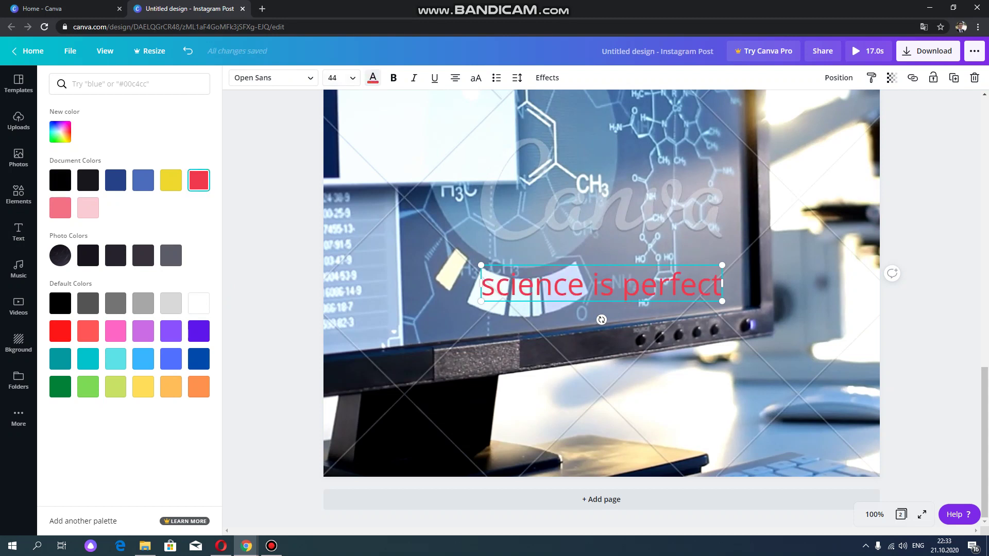
click(579, 285)
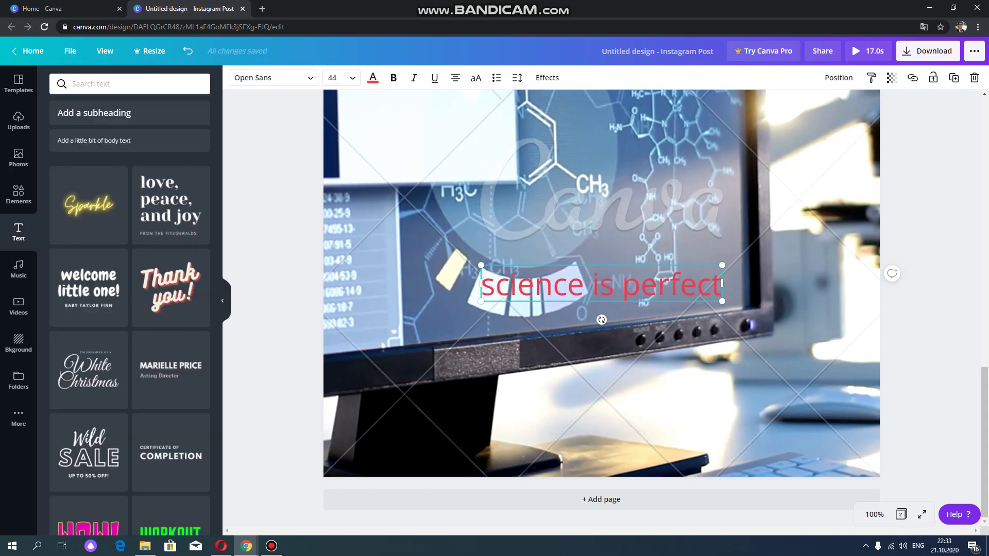
drag(567, 285, 591, 285)
key(Escape)
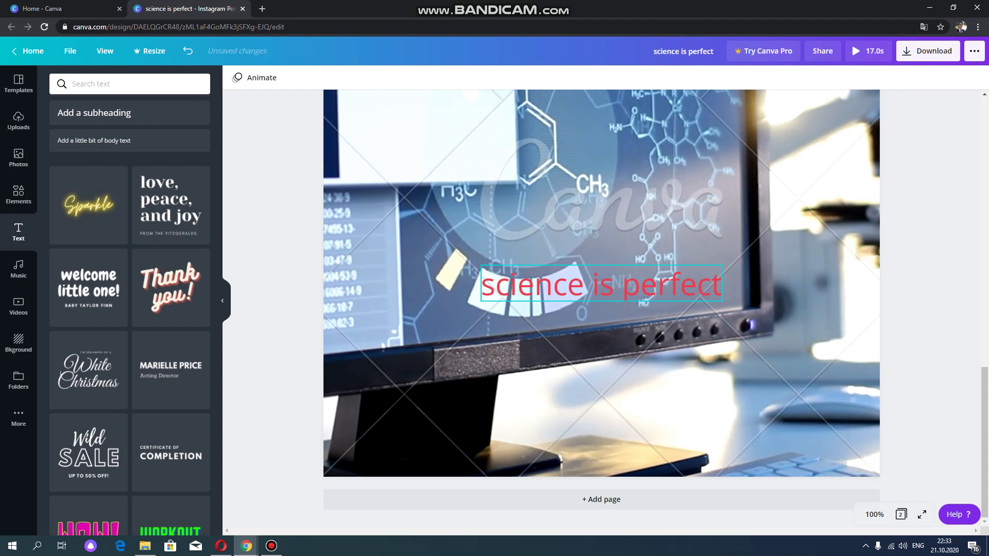
Move the red caption to the lower part of the science video, then deselect it
drag(601, 285, 572, 432)
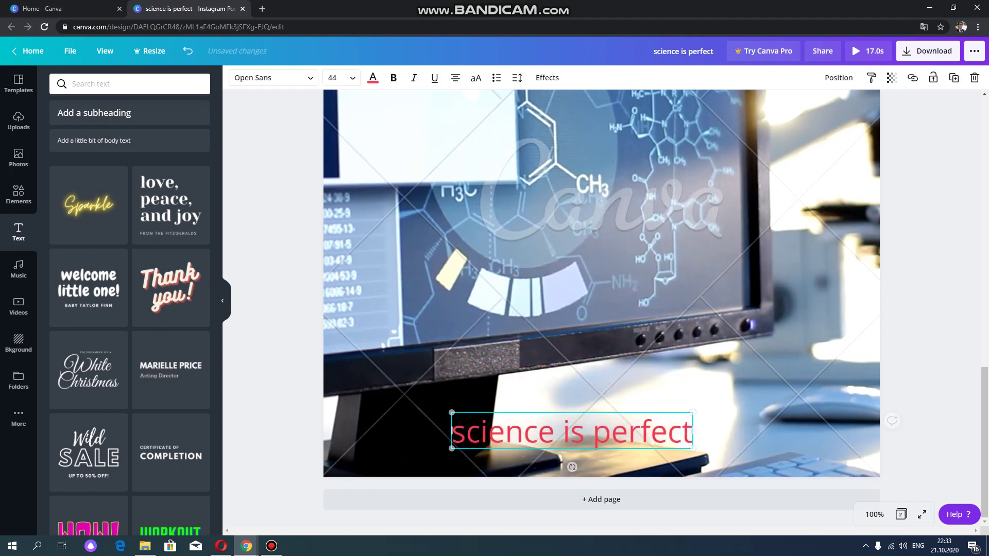
click(466, 223)
scroll(466, 223, up, 3)
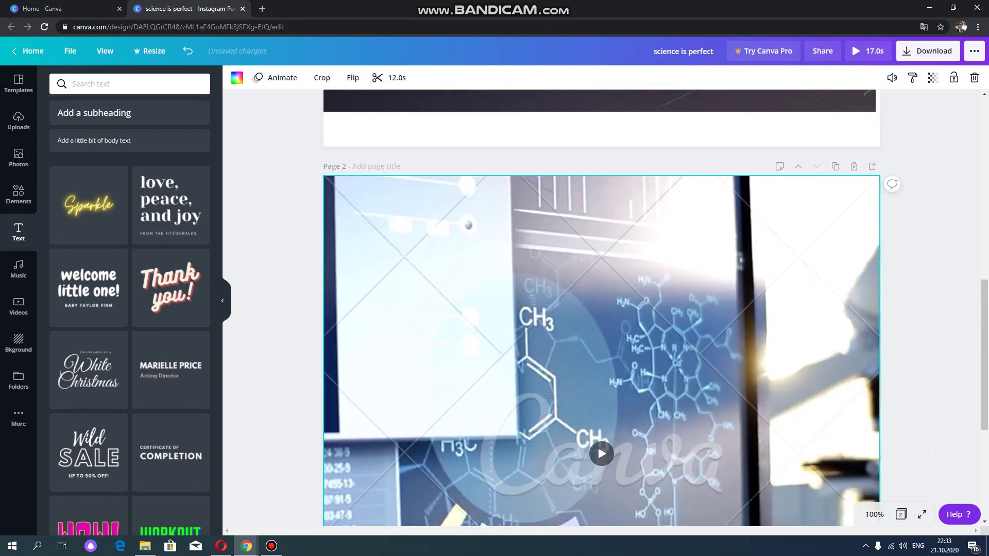
scroll(466, 223, down, 3)
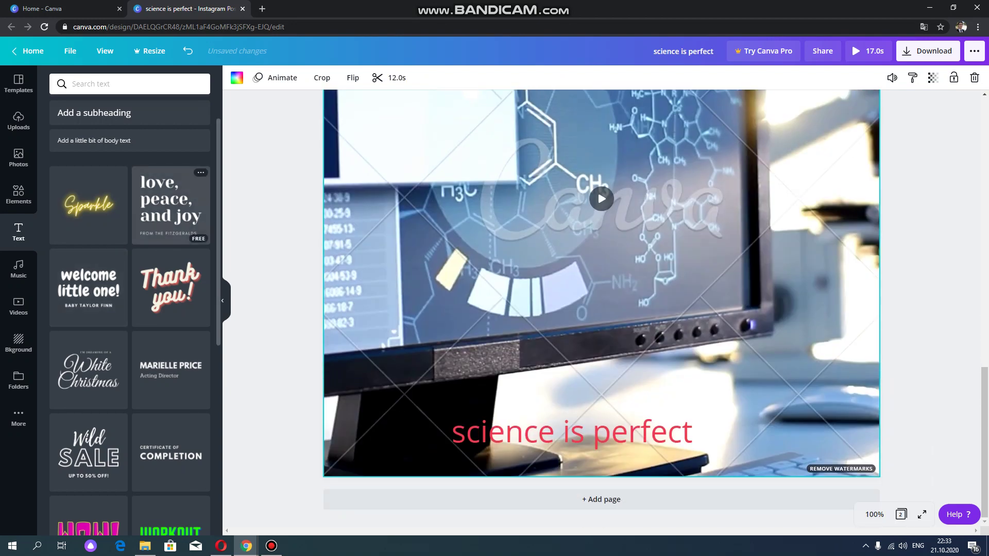
scroll(601, 308, up, 5)
scroll(602, 308, down, 5)
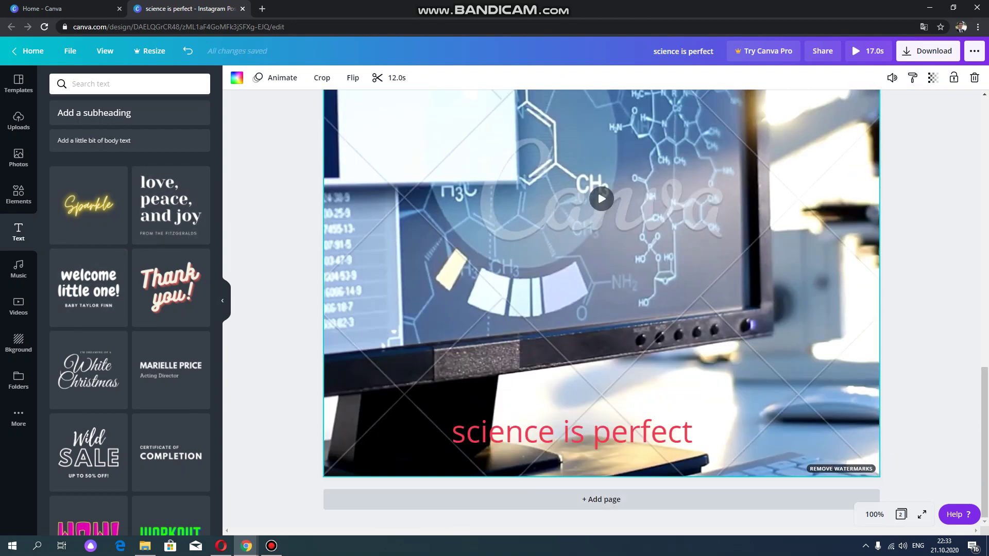
Add a blank third page and browse the side panel for the 'Thank you!' graphic
click(601, 499)
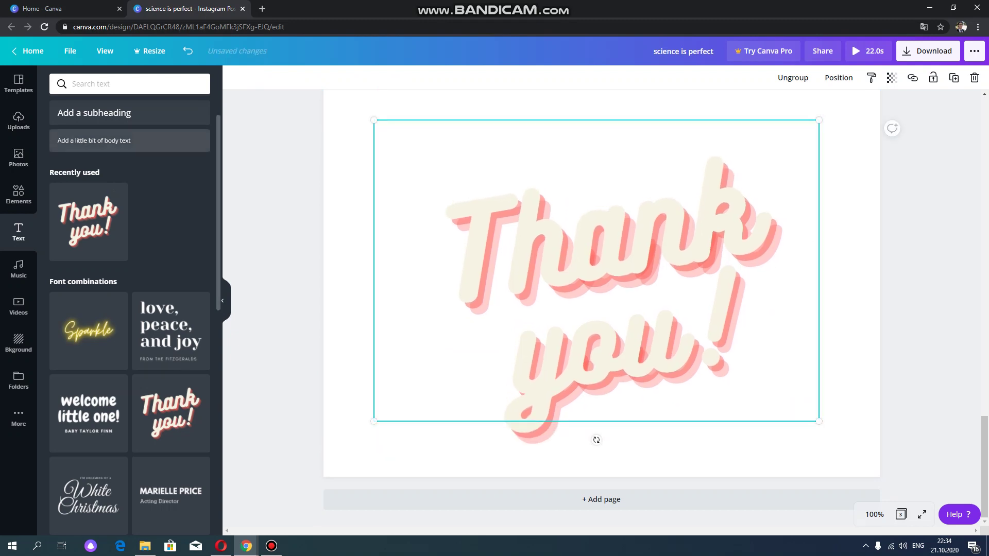
click(18, 82)
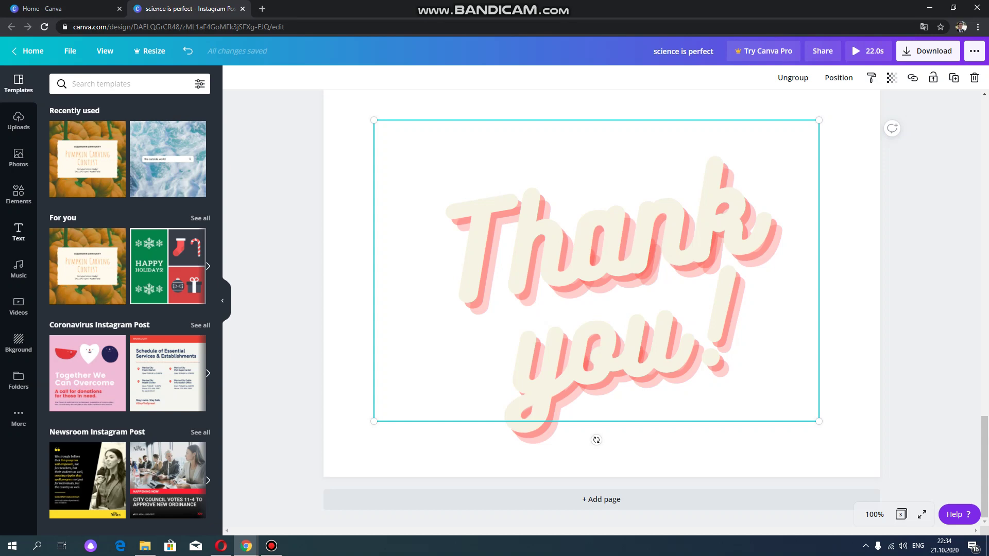
scroll(601, 308, up, 10)
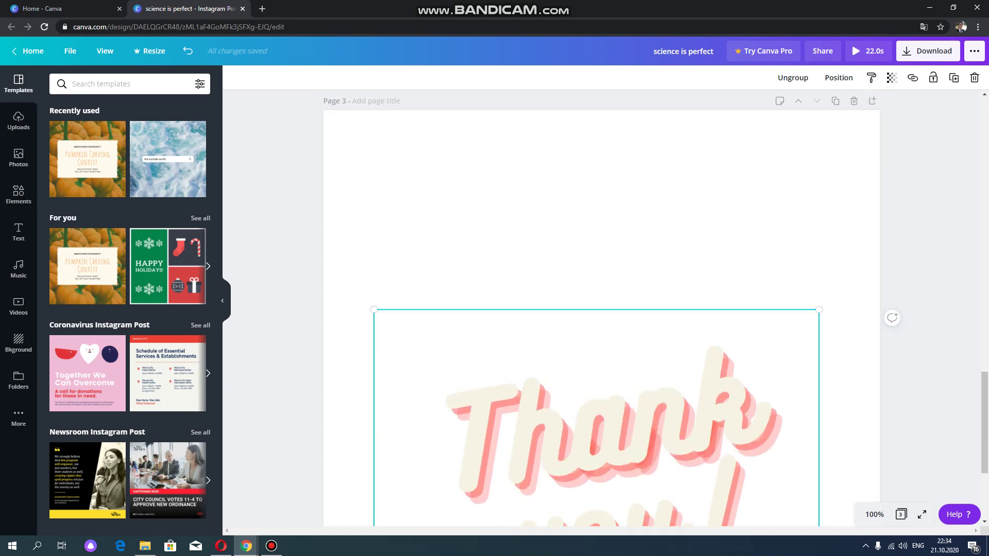
scroll(601, 308, up, 10)
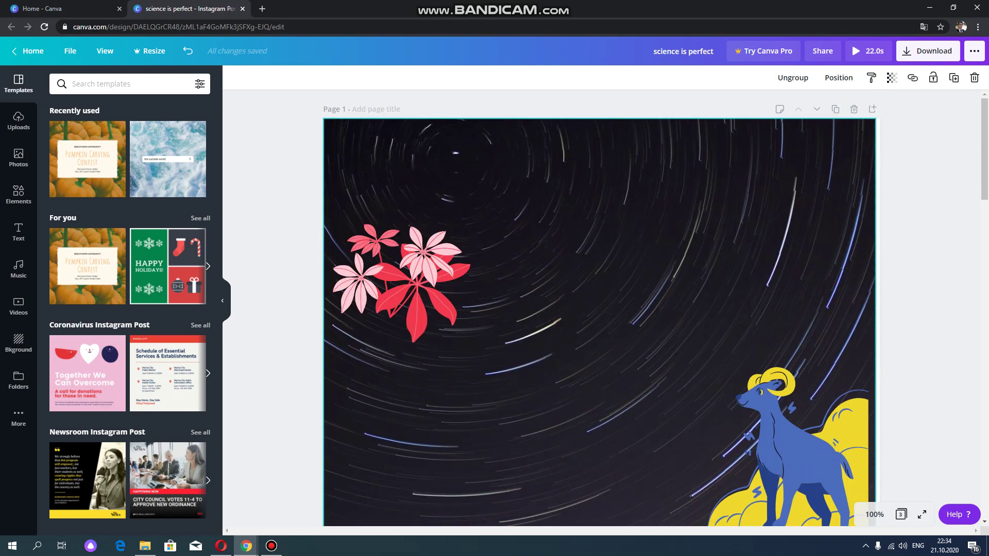
scroll(601, 308, down, 15)
scroll(594, 439, down, 3)
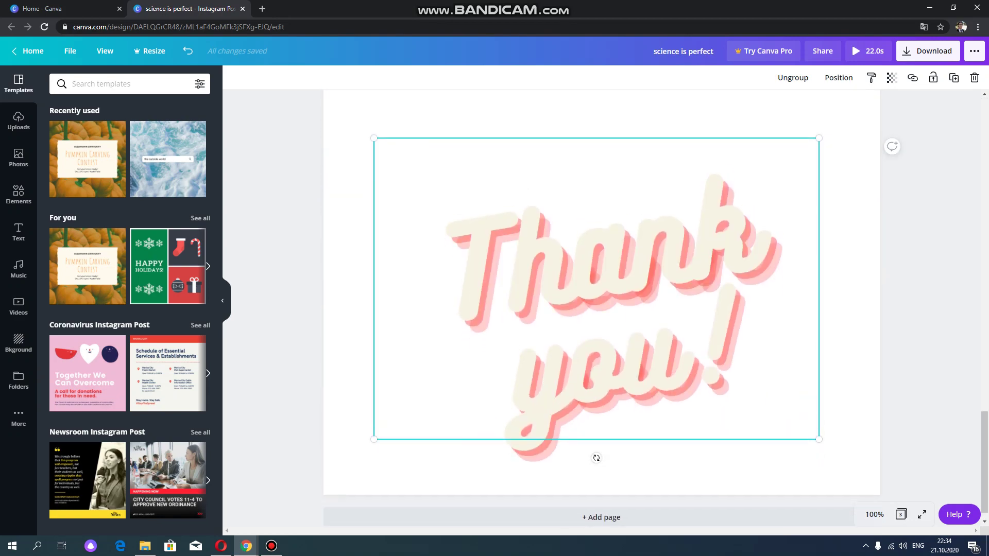
scroll(594, 440, up, 5)
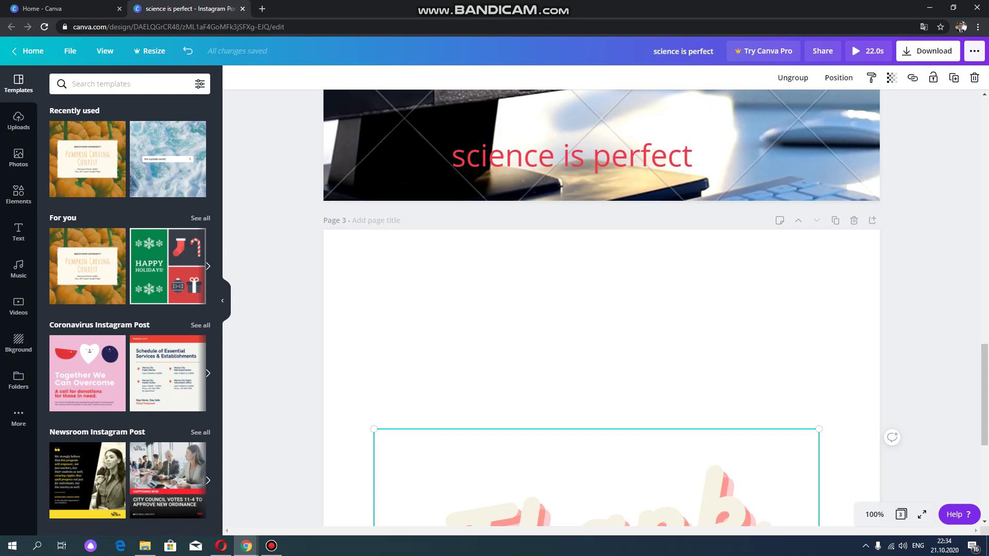
Download the design as a GIF, using the free watermarked draft option
click(927, 51)
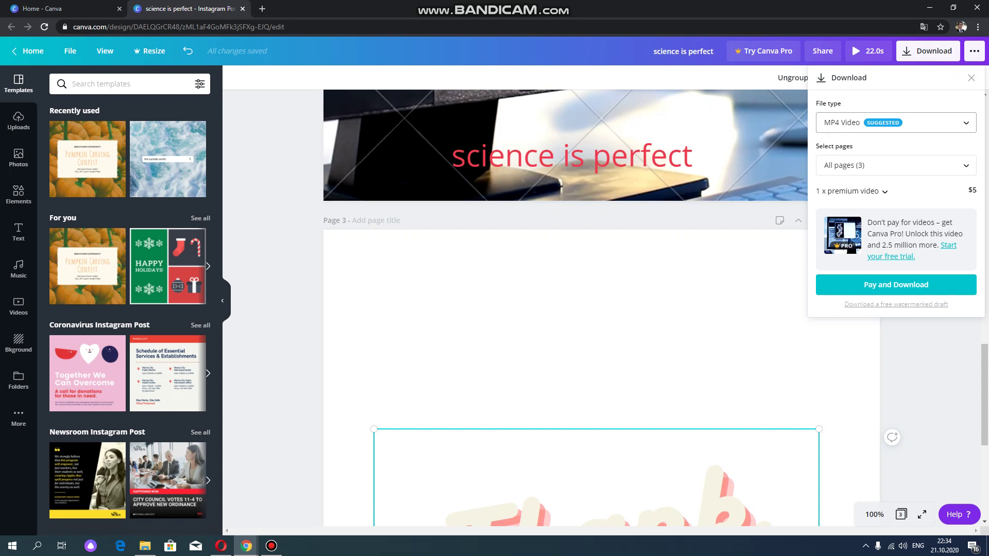
click(896, 122)
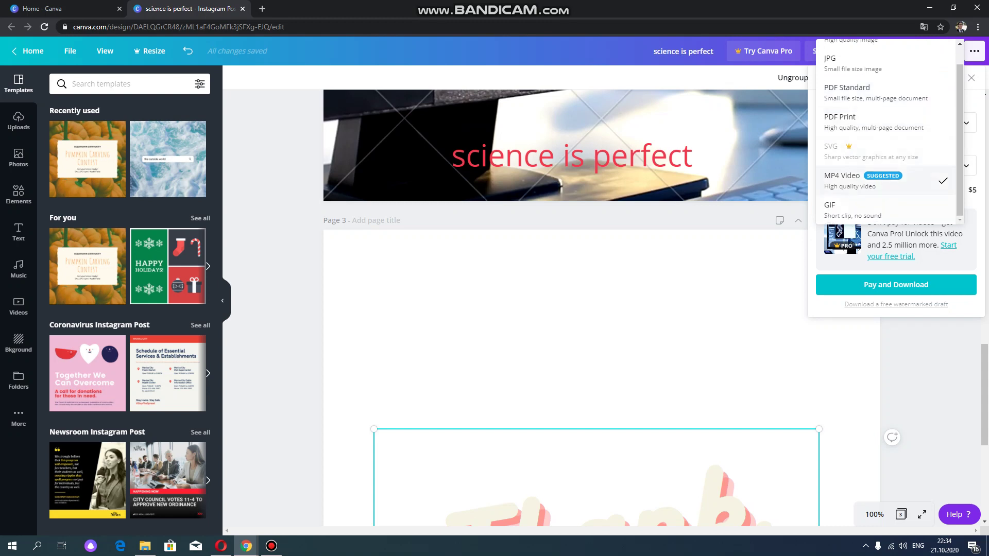
click(849, 210)
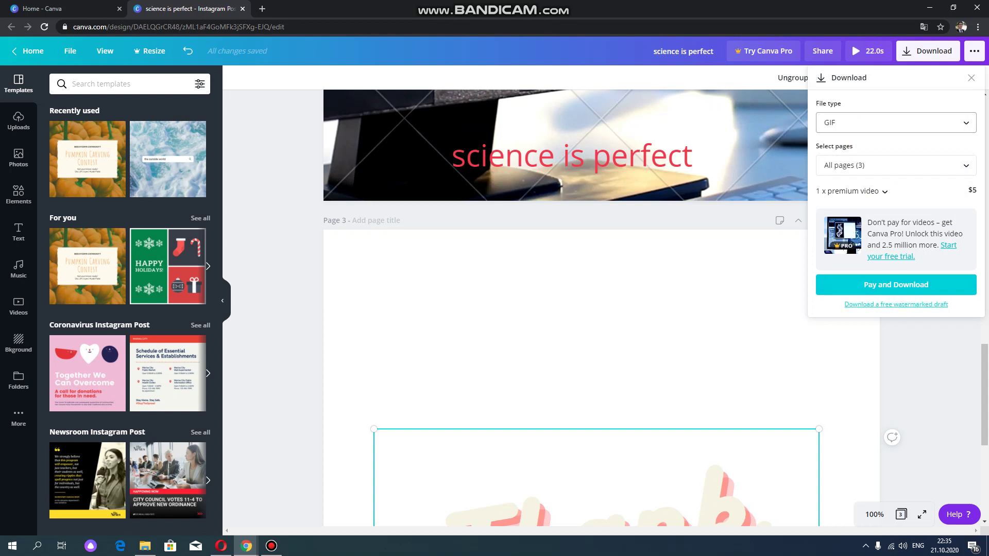
click(896, 284)
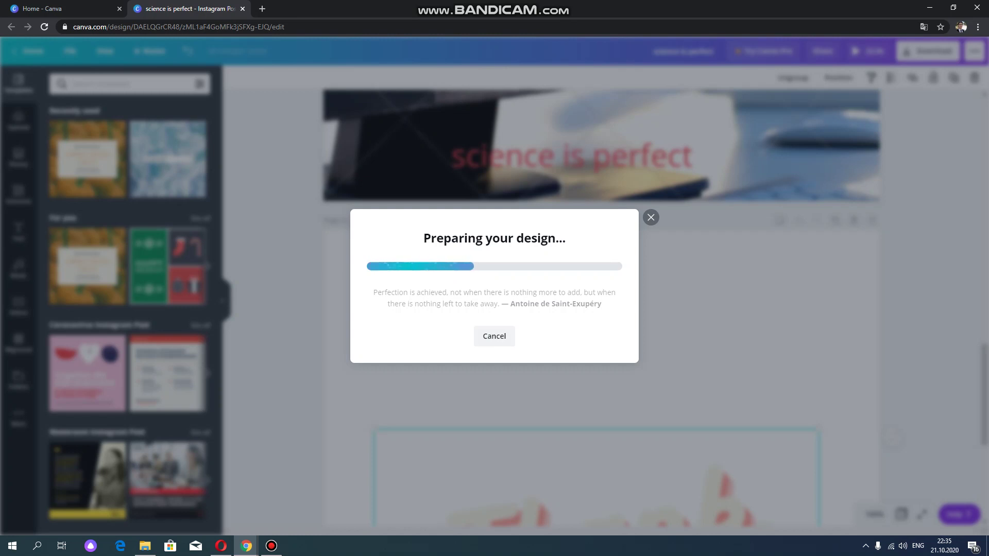
Bring up and hide the screen recorder's control window while the GIF finishes downloading
mouse_move(271, 545)
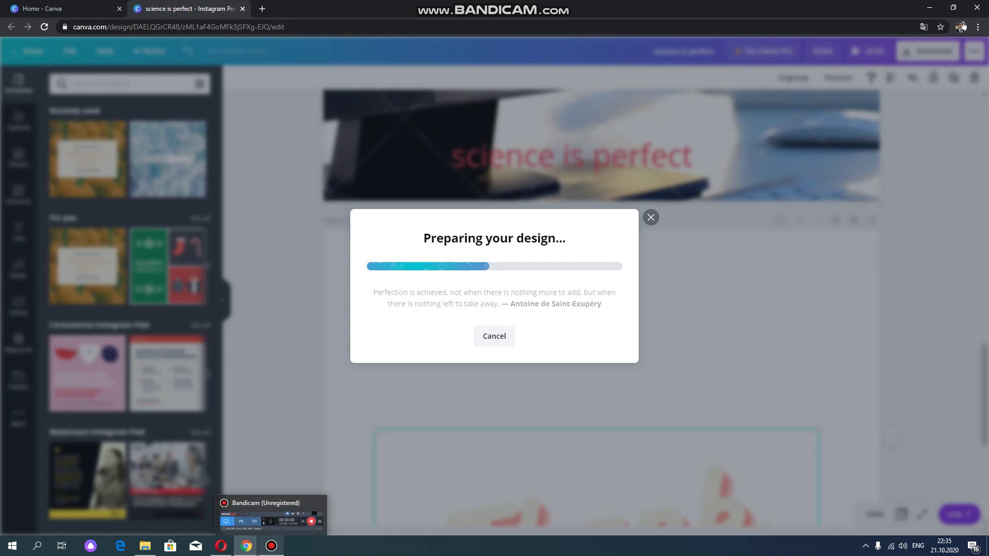
click(271, 545)
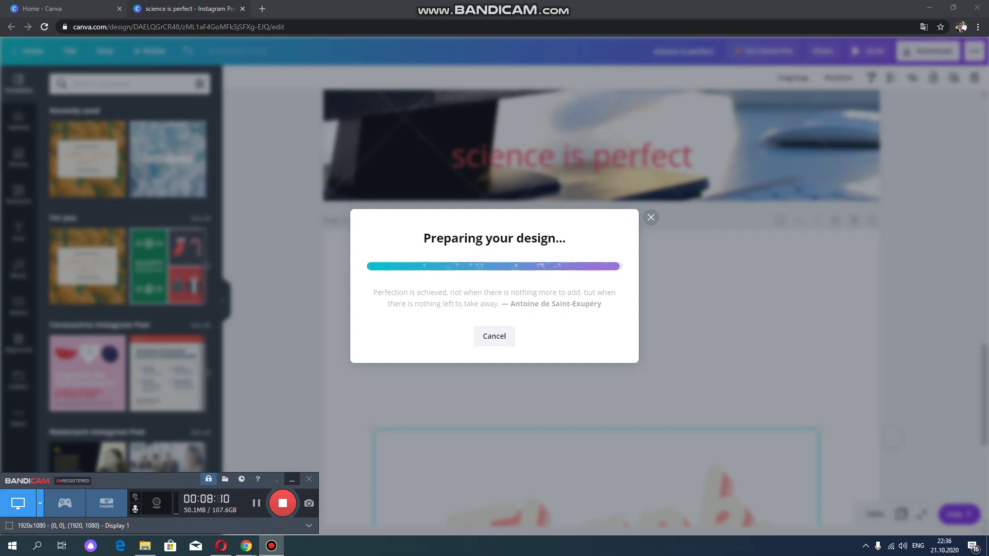
click(291, 479)
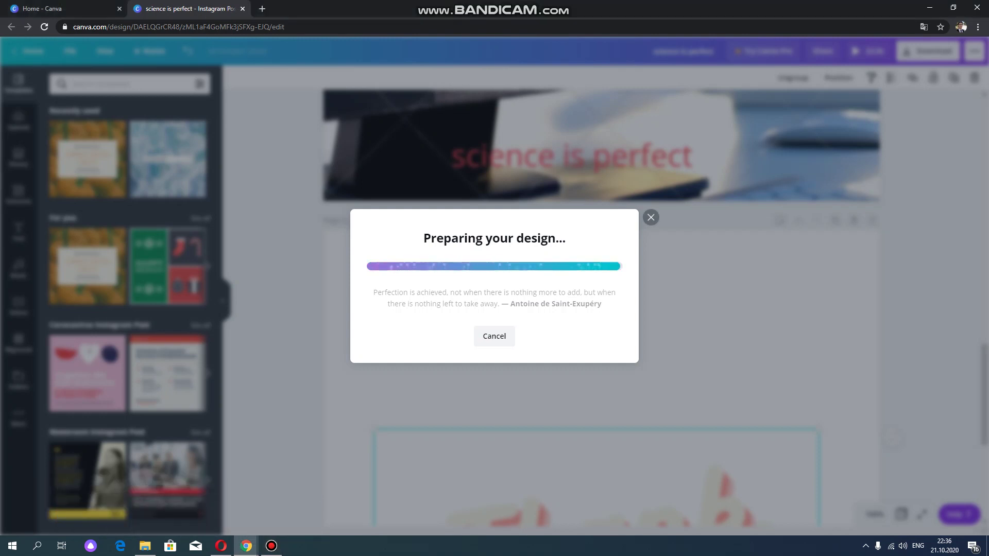
mouse_move(271, 546)
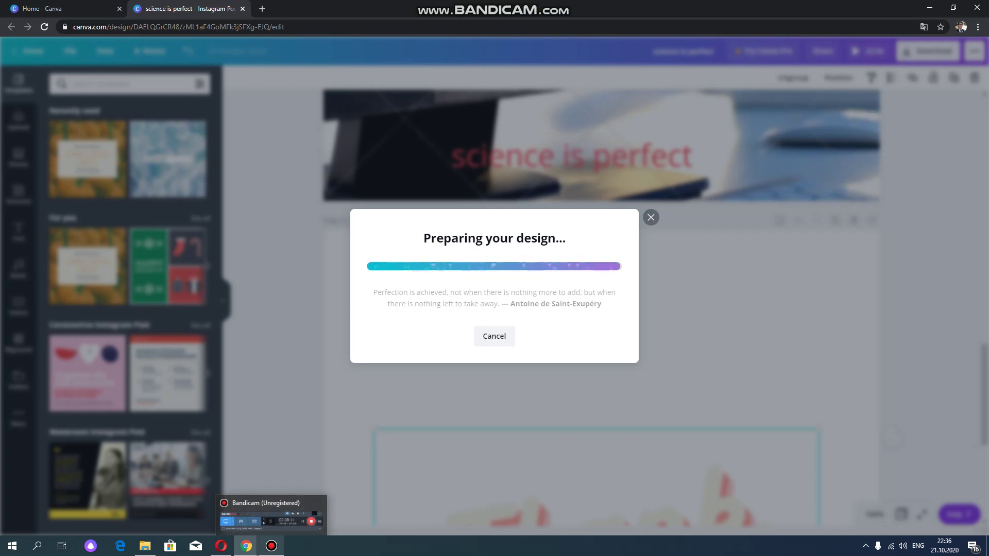
click(272, 546)
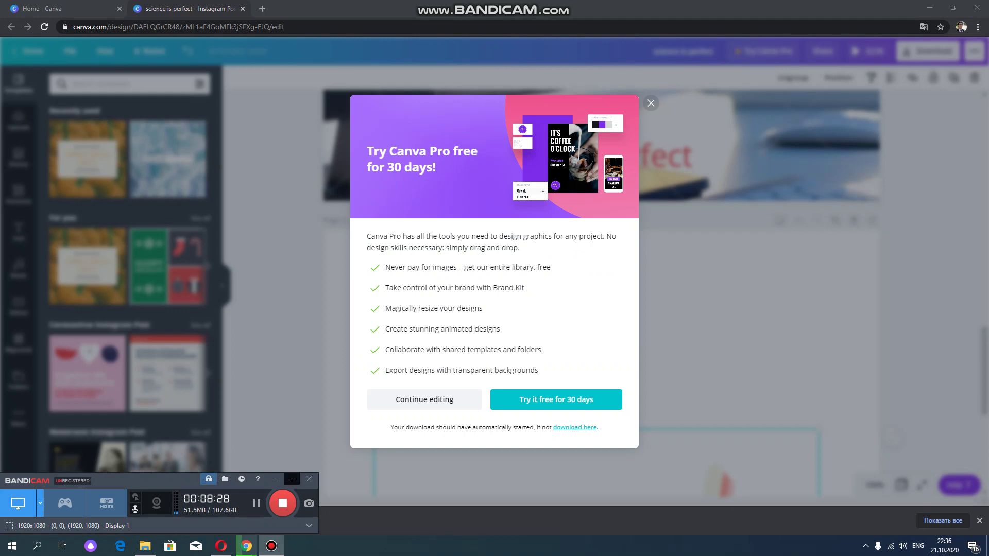
click(292, 479)
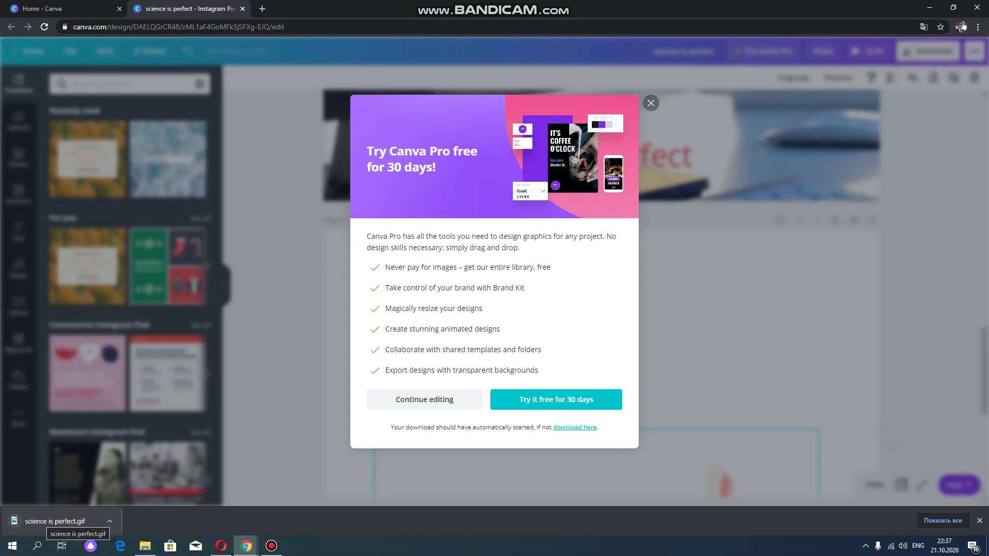
mouse_move(246, 545)
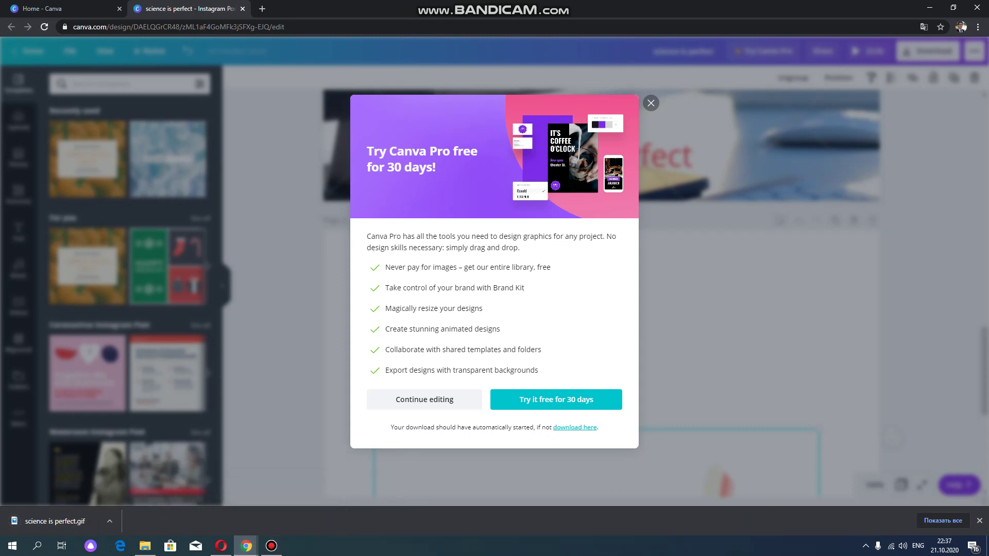
Minimize the browser, hide the screen recorder, and maximize the Photos viewer playing the GIF
click(929, 8)
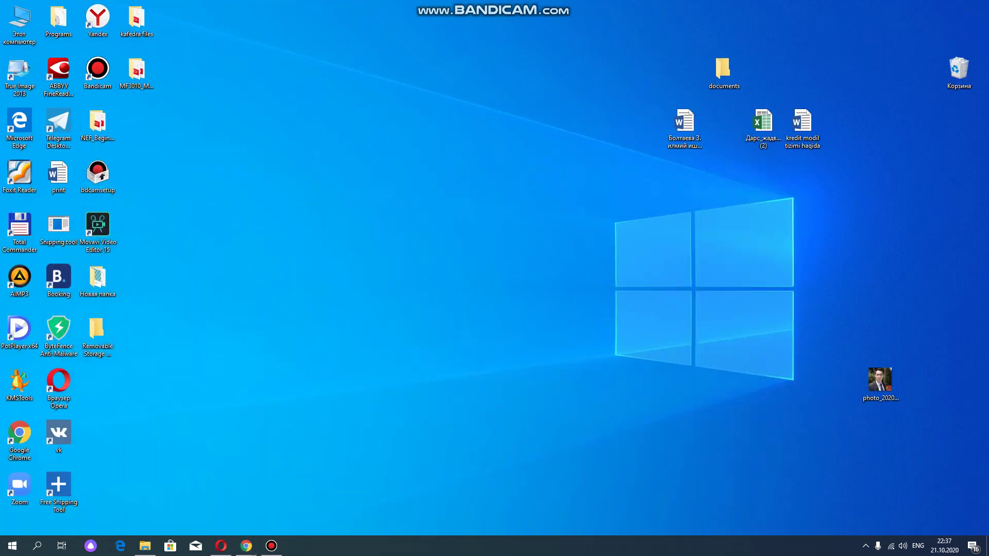
mouse_move(271, 546)
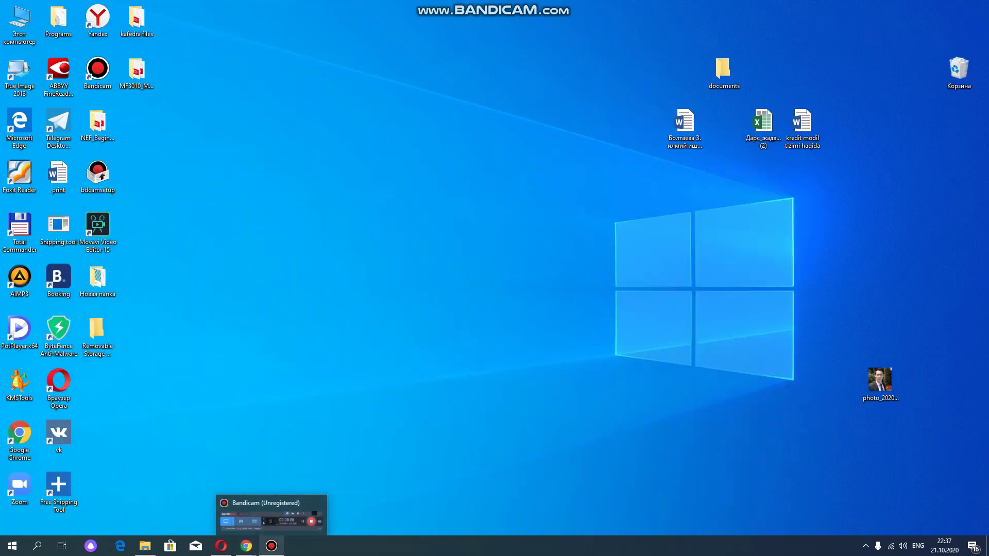
click(271, 515)
click(271, 546)
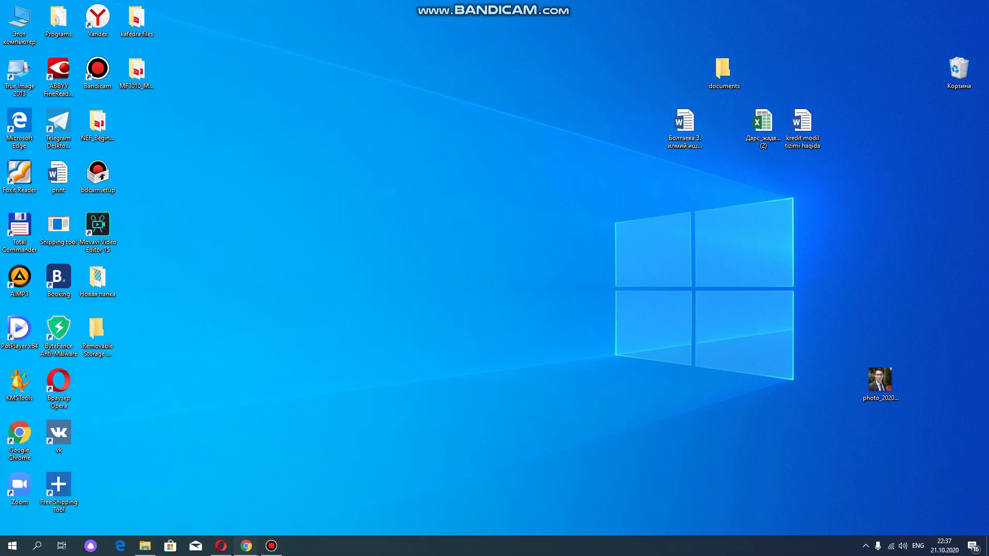
click(350, 502)
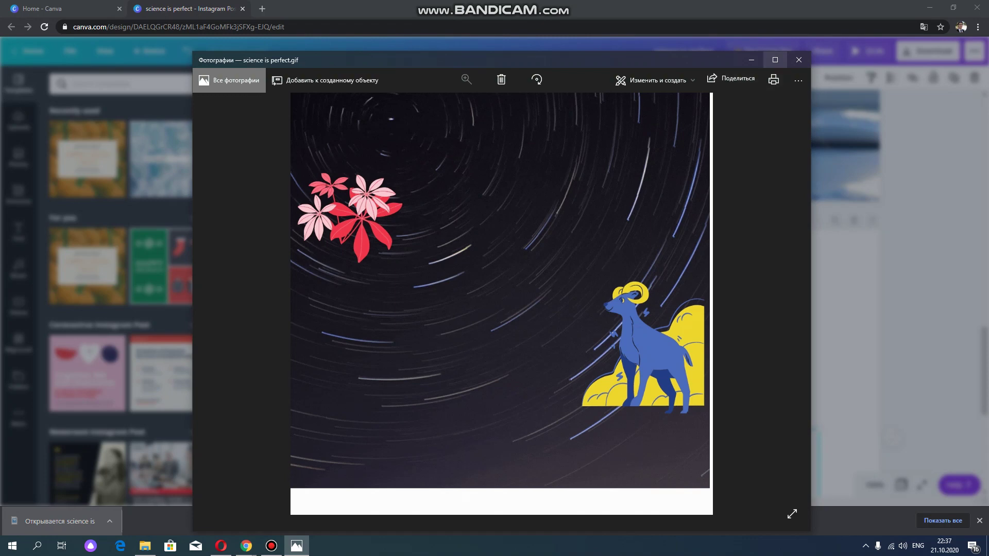
click(773, 60)
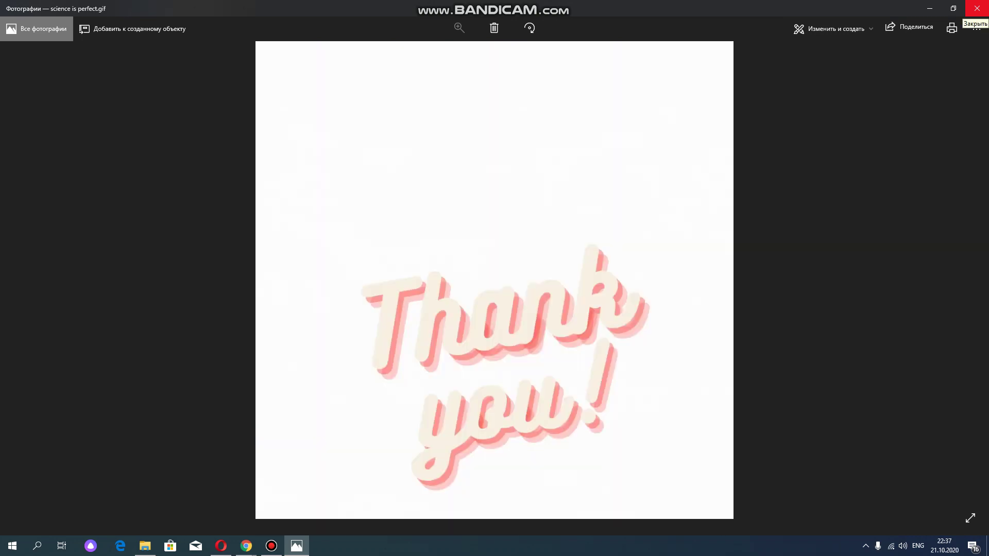
Close the Photos GIF viewer and bring up the screen recorder's control window
click(976, 9)
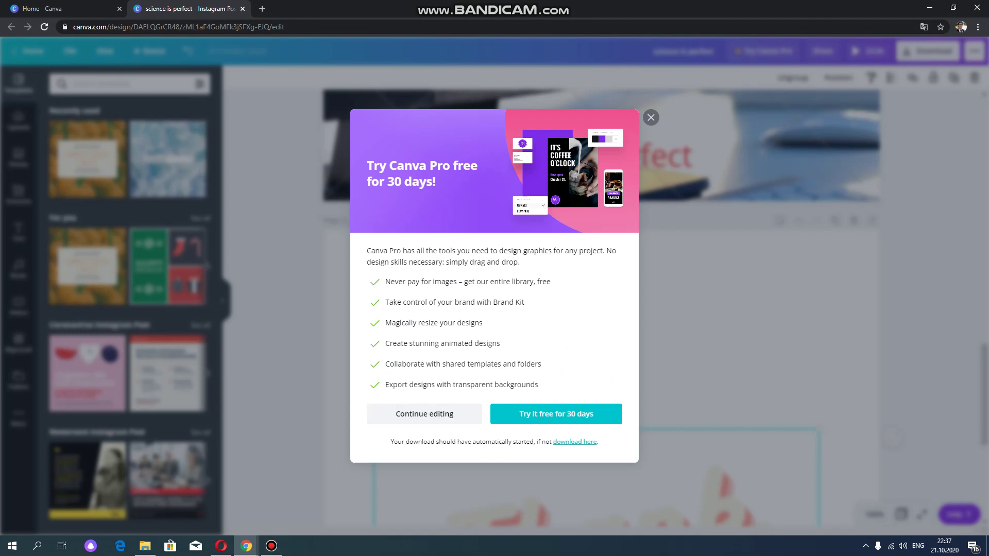
click(271, 546)
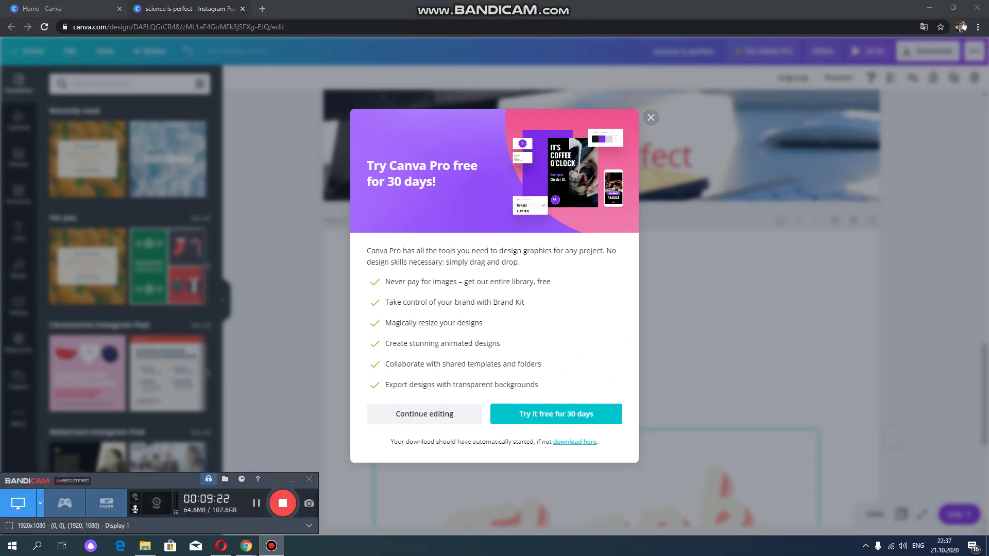